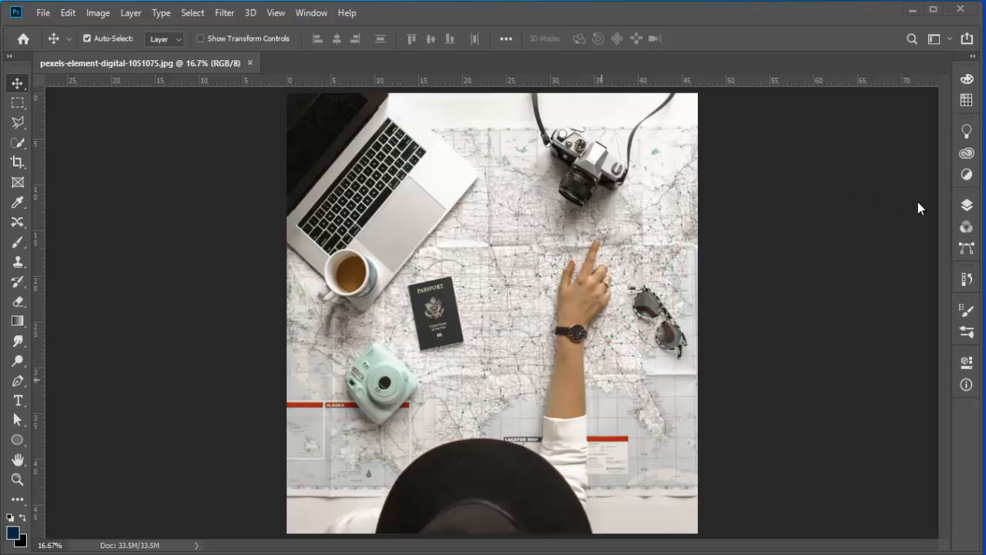
click(967, 206)
click(967, 206)
click(71, 16)
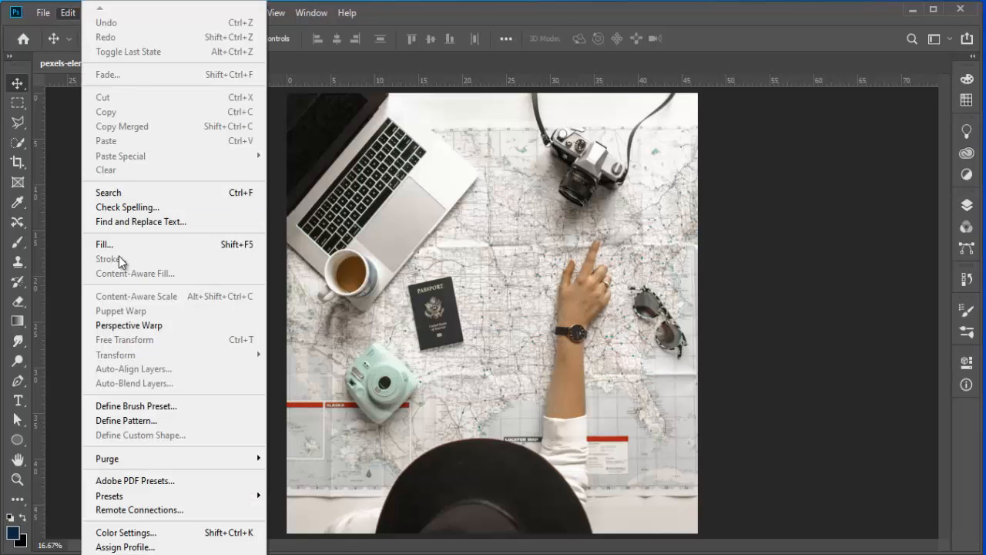
click(14, 87)
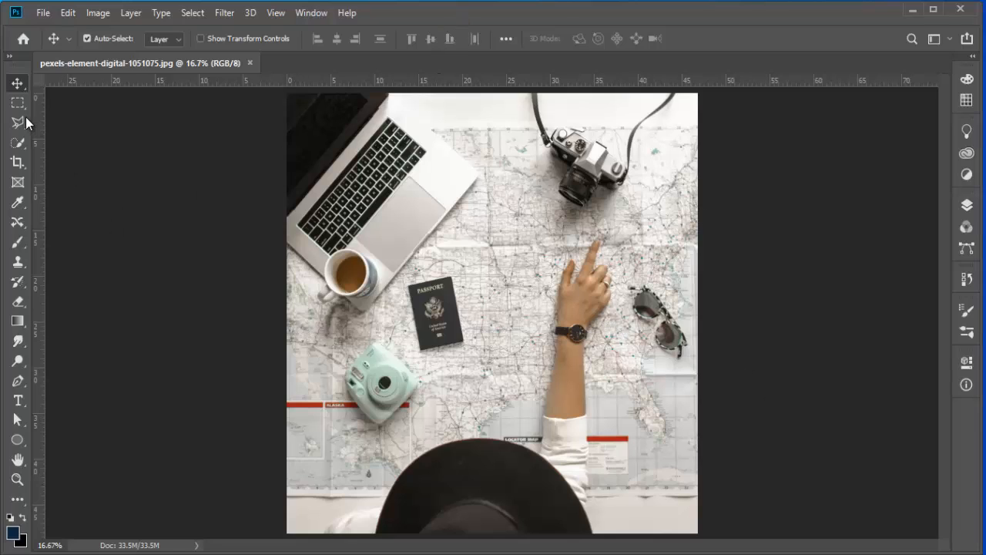
Step: Switch to the Lasso tool and draw a freehand selection around the passport
drag(25, 121, 76, 124)
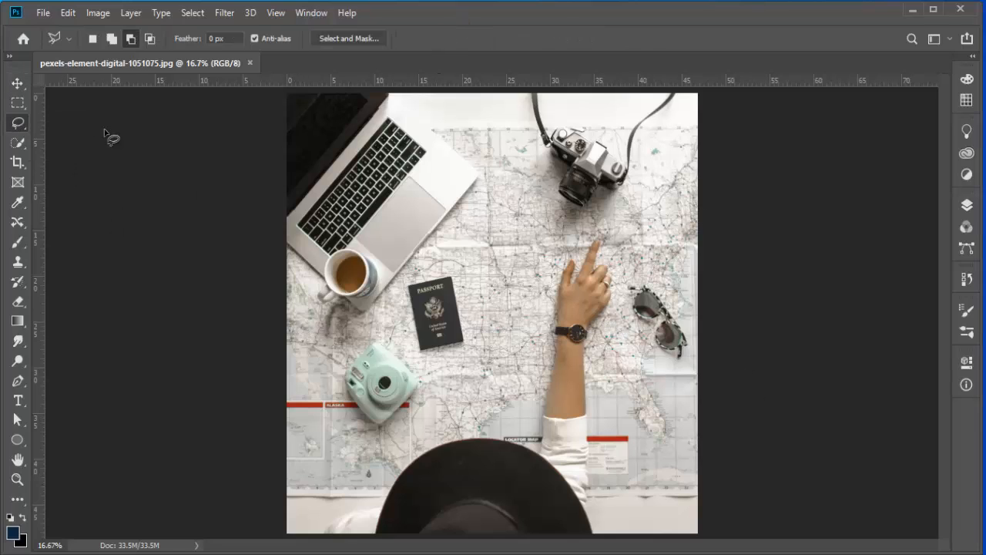
mouse_move(455, 269)
mouse_down()
mouse_move(473, 333)
mouse_move(462, 356)
mouse_move(435, 360)
mouse_move(411, 347)
mouse_move(405, 293)
mouse_move(431, 269)
mouse_move(455, 271)
mouse_up()
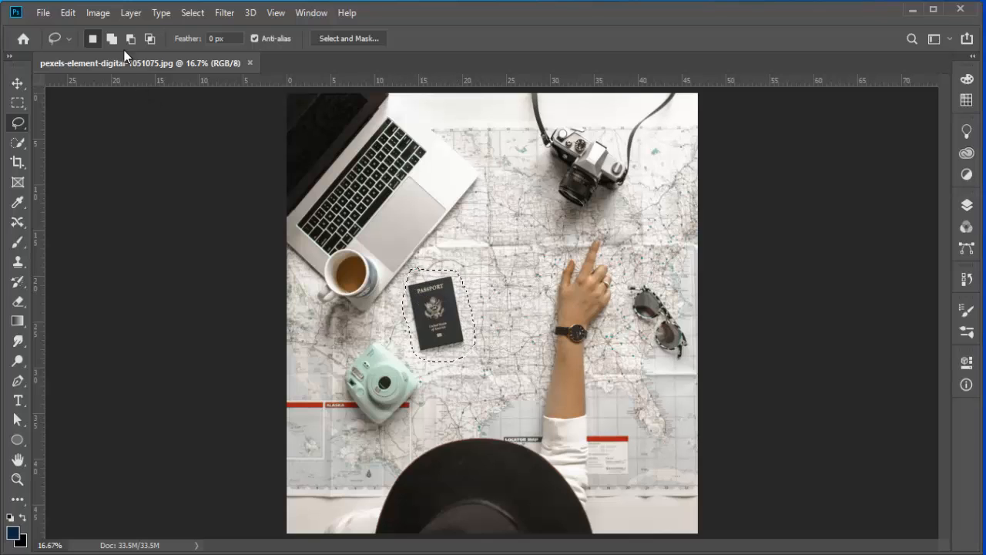
click(112, 37)
mouse_move(408, 291)
mouse_down()
mouse_move(408, 275)
mouse_move(407, 315)
mouse_move(430, 288)
mouse_up()
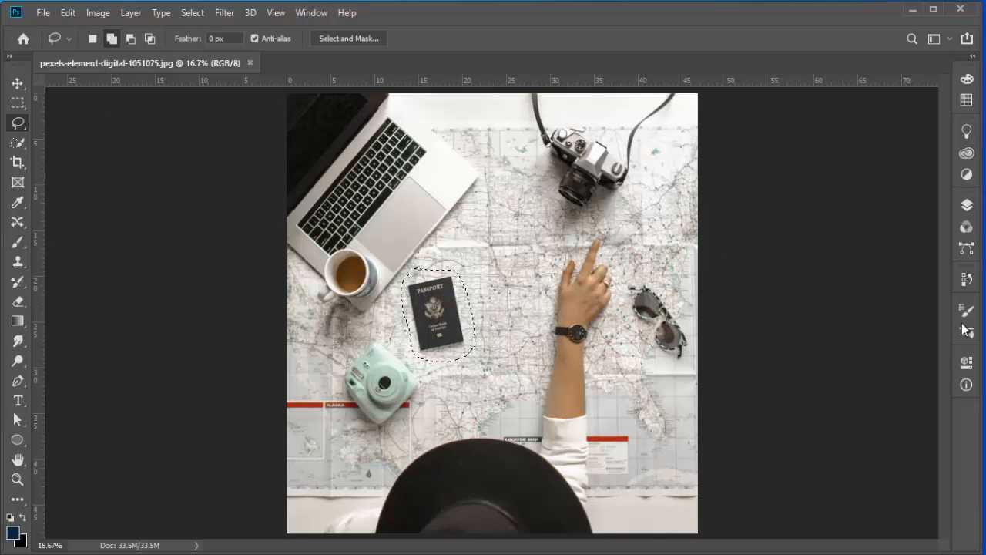
Step: Open the Fill dialog for the selection and set its Contents to Background Color
click(68, 12)
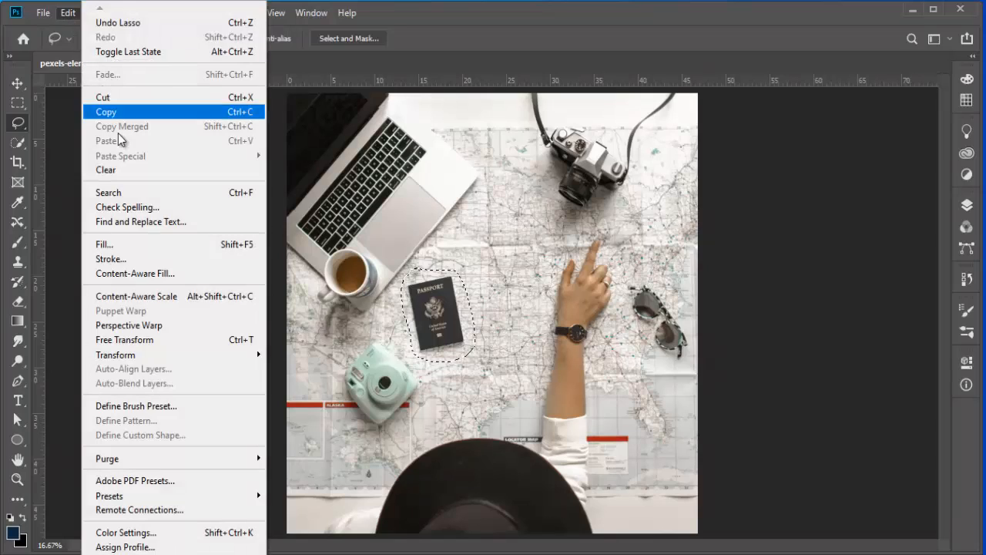
click(145, 246)
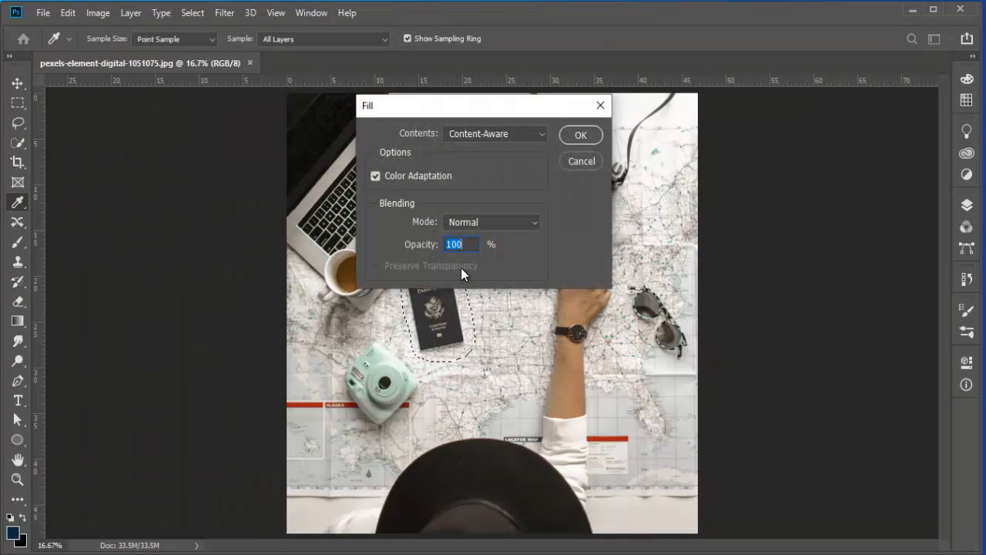
drag(482, 124, 578, 148)
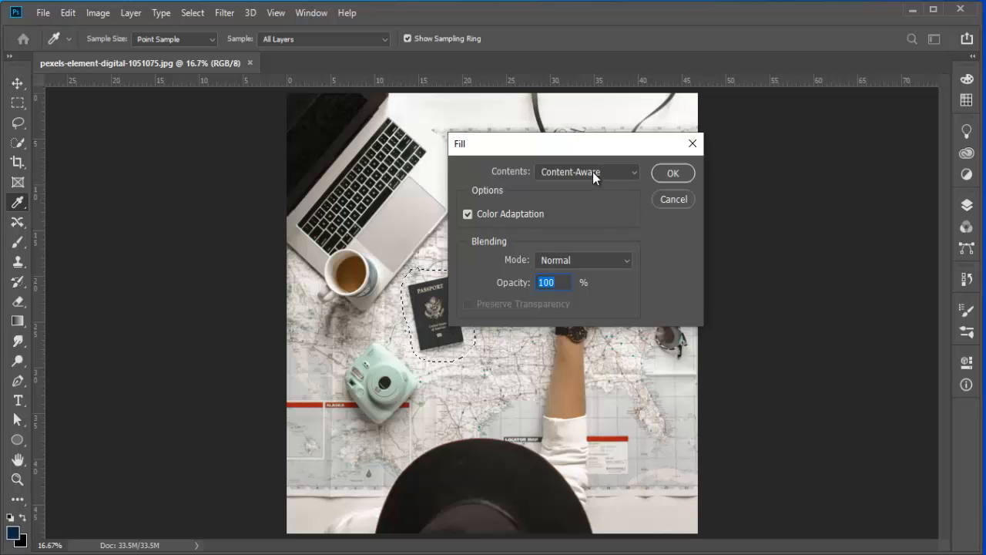
click(592, 172)
click(575, 173)
drag(609, 148, 721, 98)
click(707, 120)
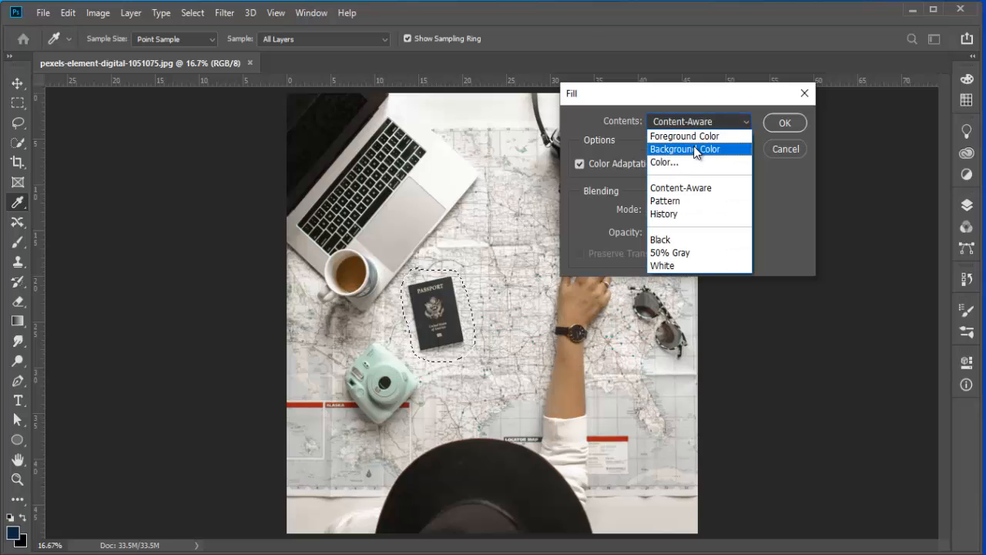
click(685, 138)
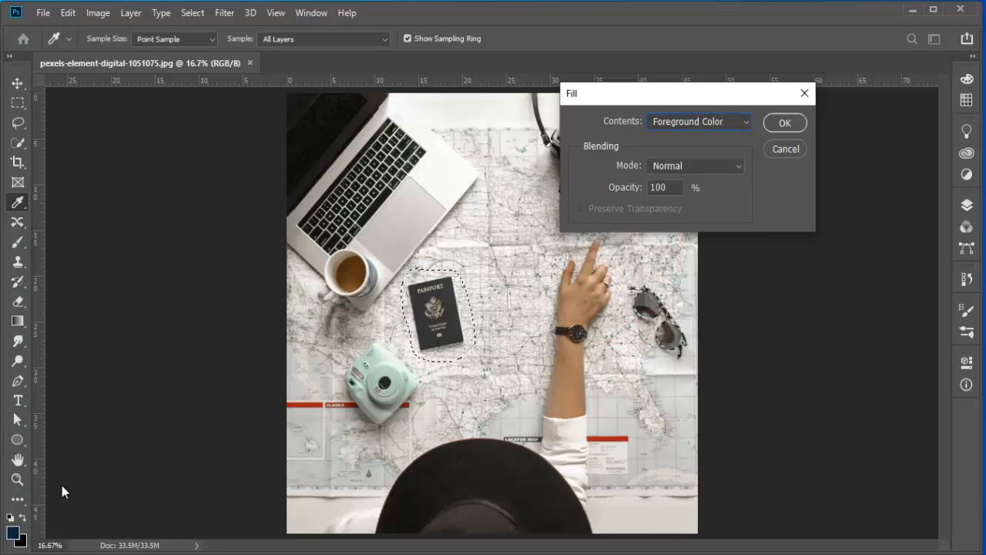
drag(656, 95, 627, 98)
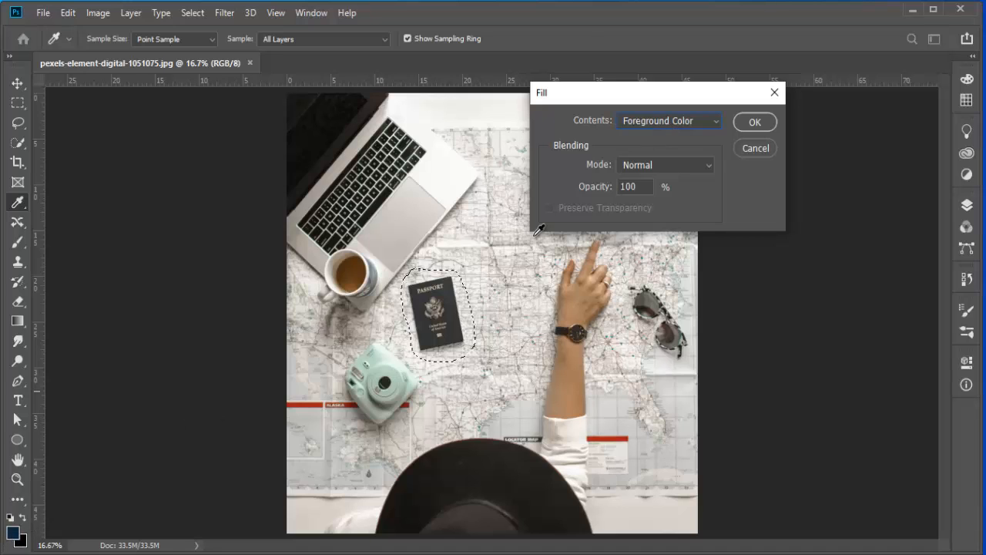
click(635, 120)
click(641, 151)
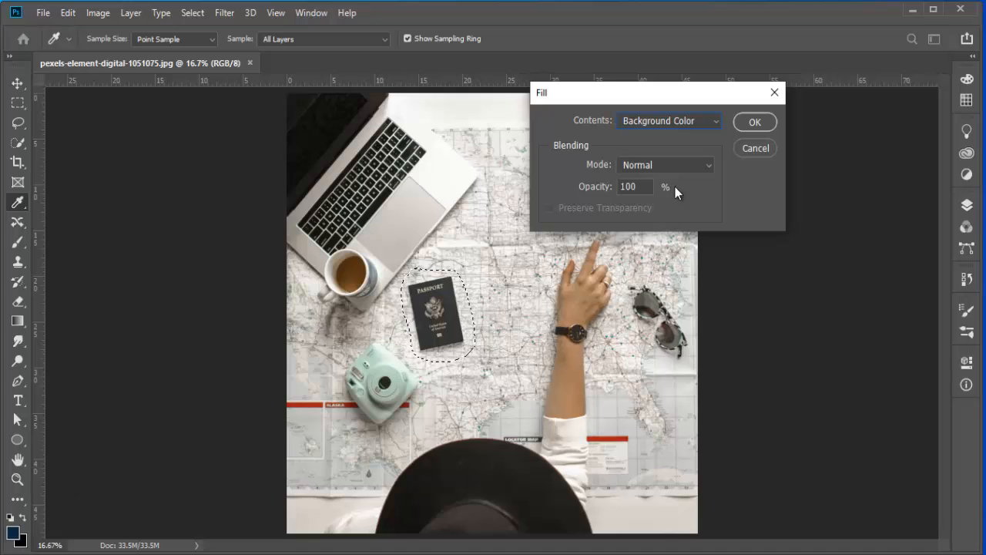
click(754, 123)
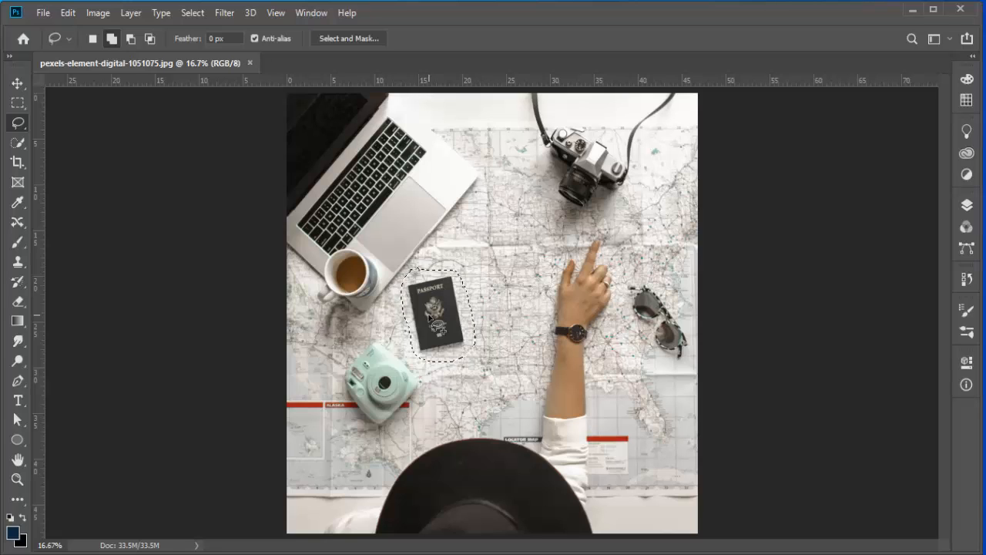
Step: Fill the passport selection with the foreground color, then undo the fill
key(i)
key(shift+BackSpace)
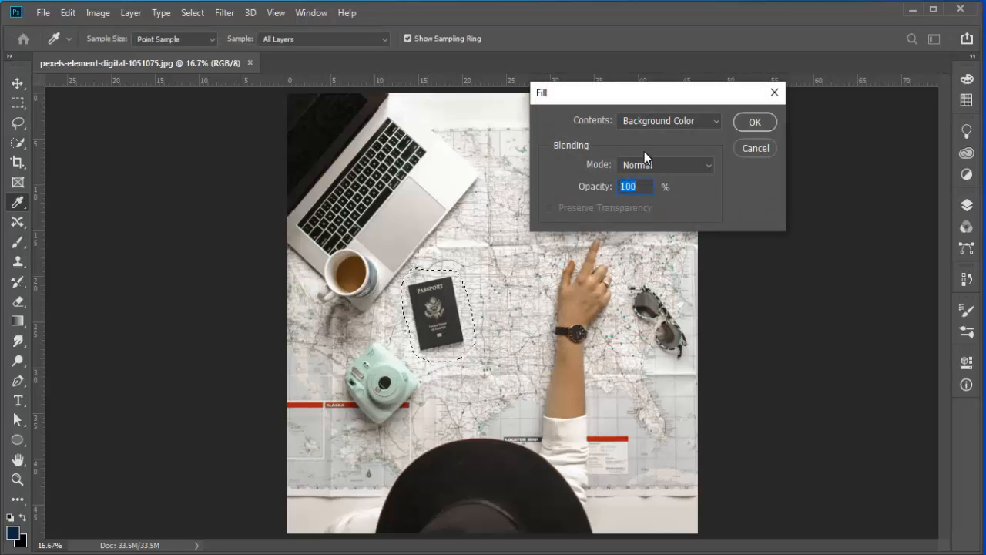
drag(623, 92, 485, 89)
click(550, 120)
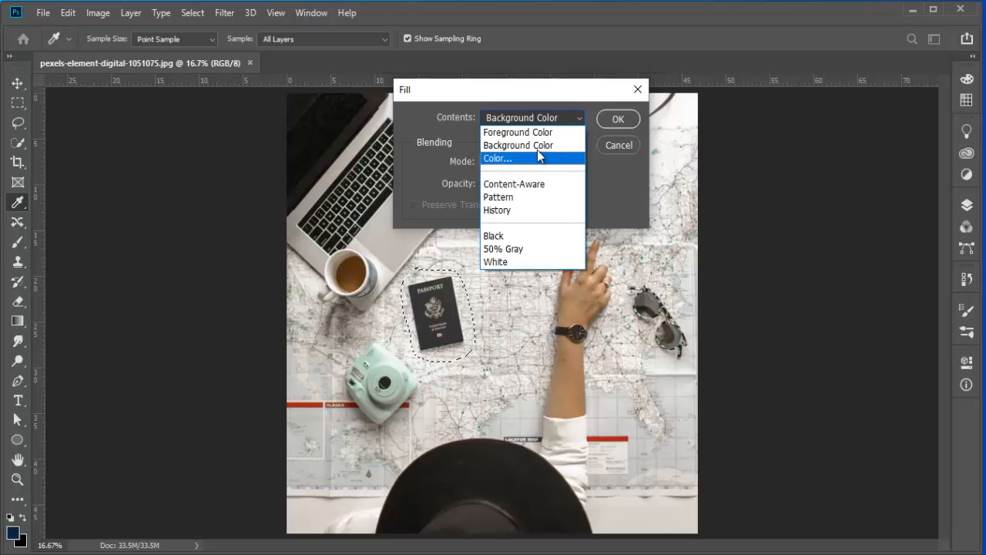
click(545, 132)
click(618, 120)
key(l)
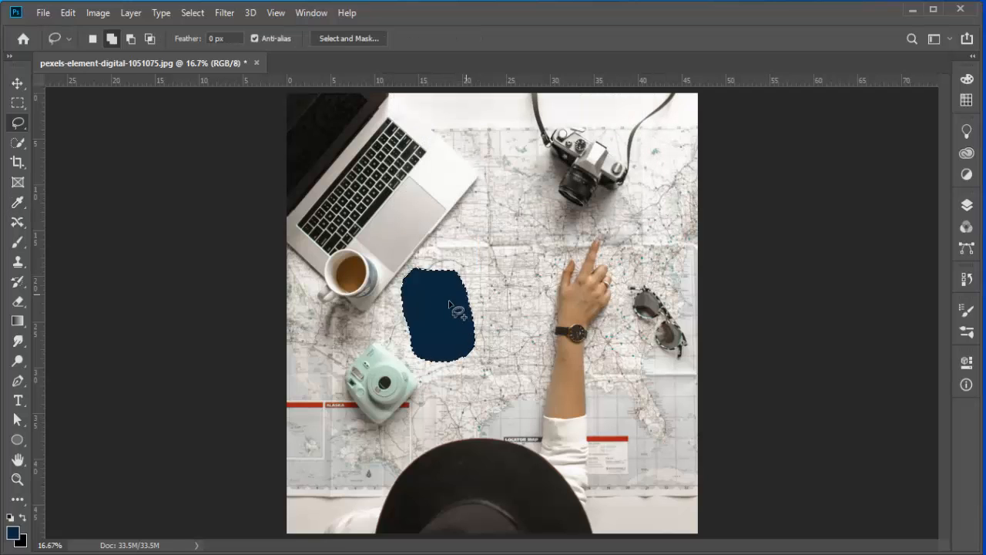
key(ctrl+z)
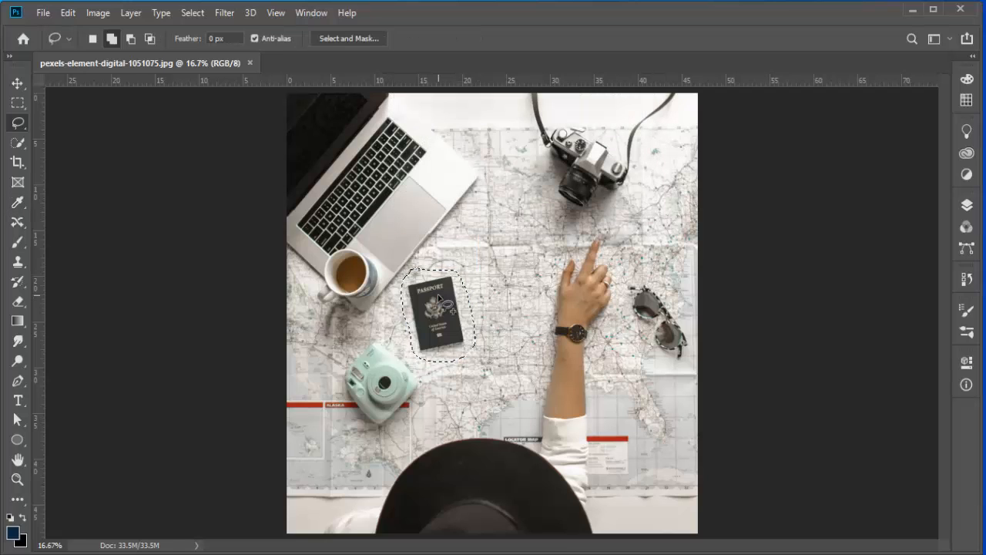
Step: Fill the passport selection with a custom red color, then undo the fill
key(i)
key(shift+BackSpace)
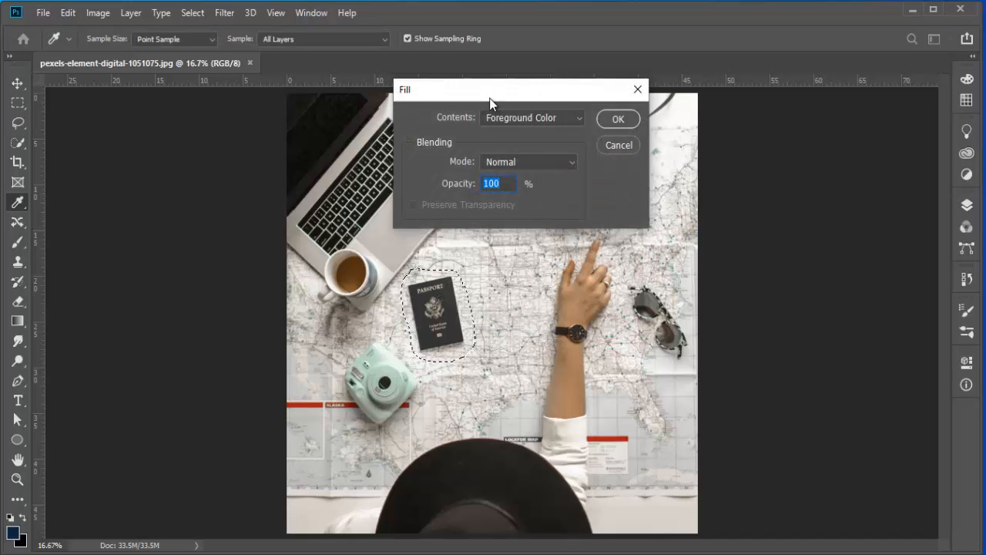
drag(586, 64, 588, 63)
click(624, 83)
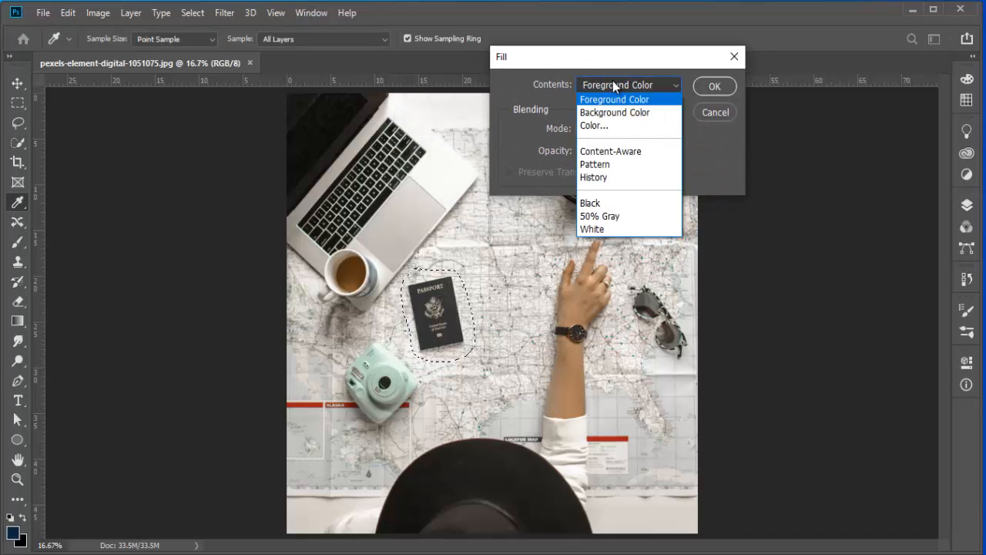
click(604, 126)
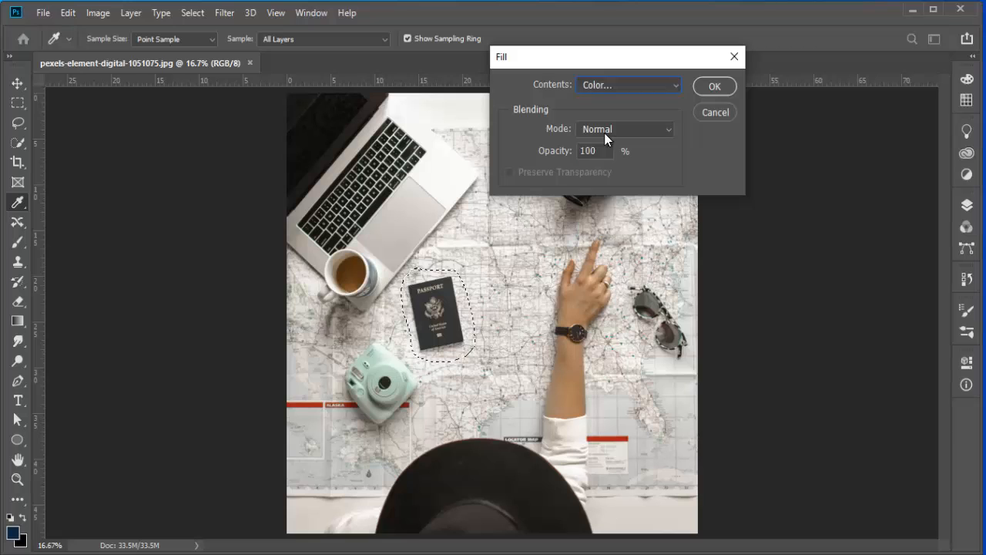
drag(639, 106, 464, 36)
drag(539, 124, 561, 68)
click(778, 73)
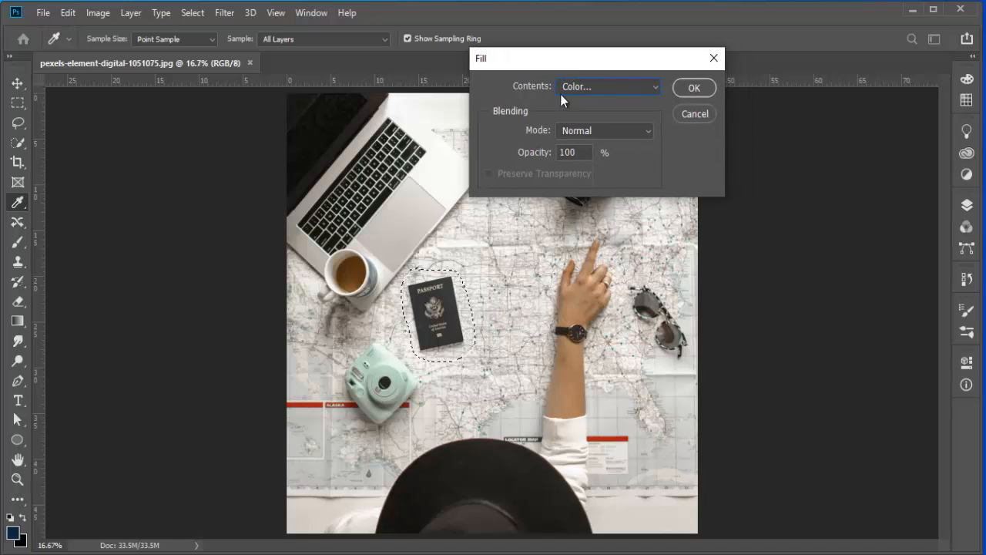
click(682, 89)
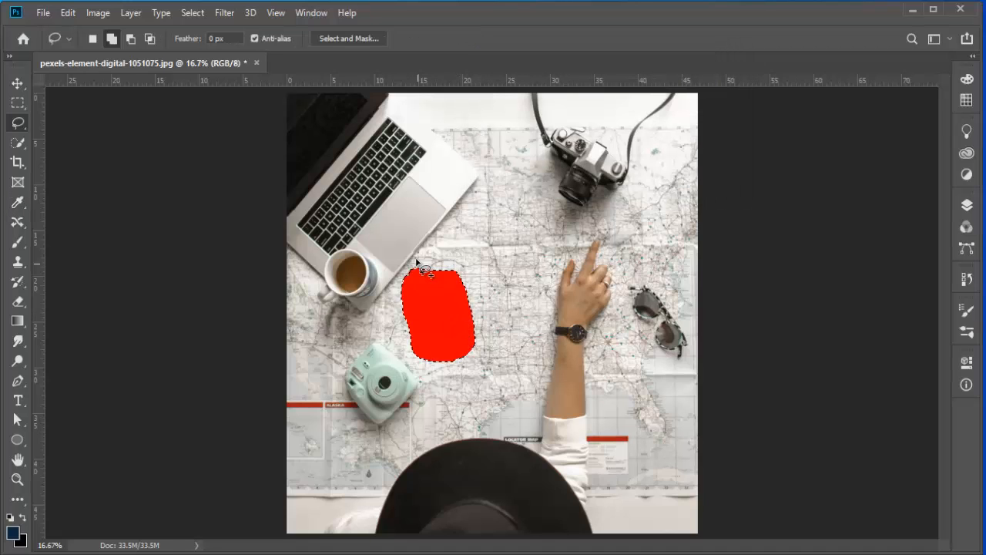
key(ctrl+z)
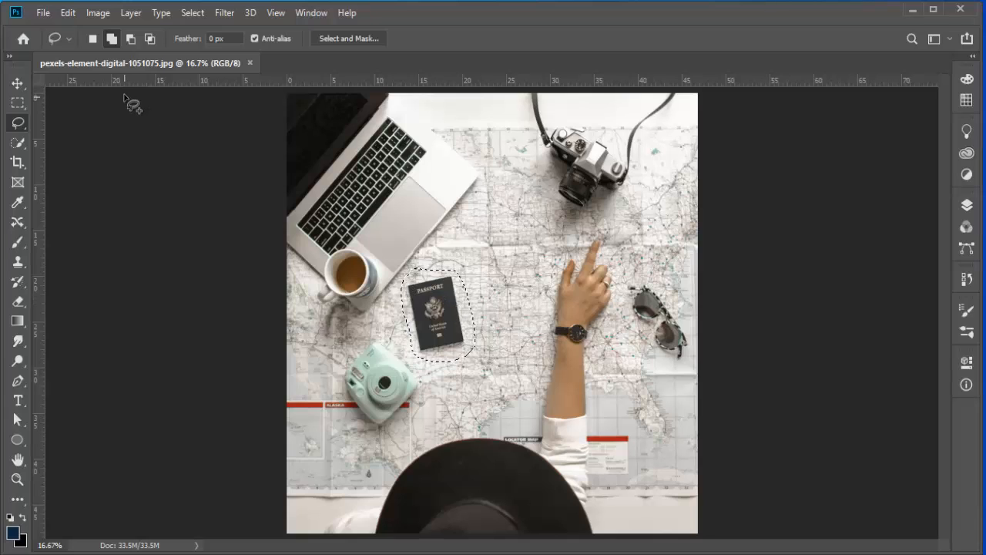
Step: Fill the passport selection with Content-Aware contents to remove the passport, then deselect
key(shift+F5)
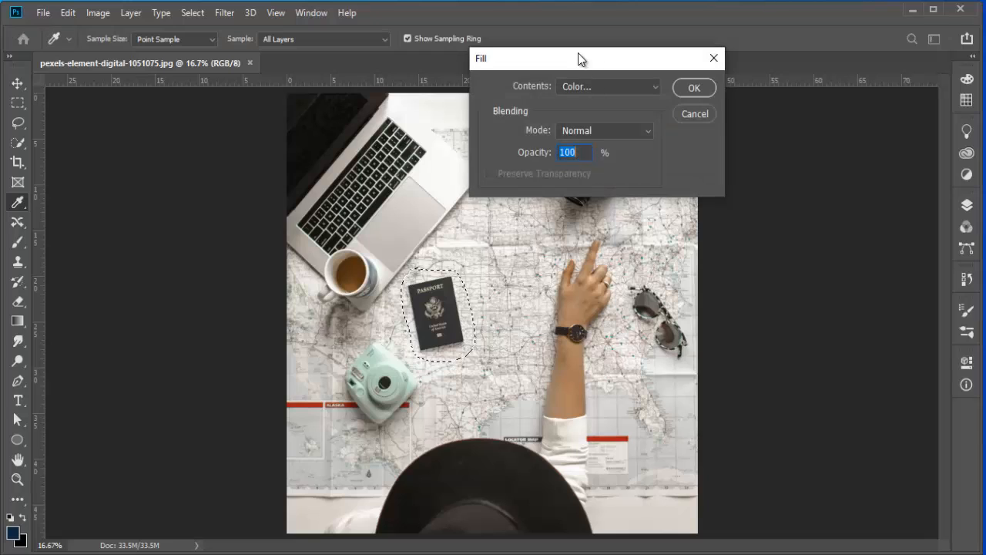
drag(579, 58, 603, 48)
click(621, 79)
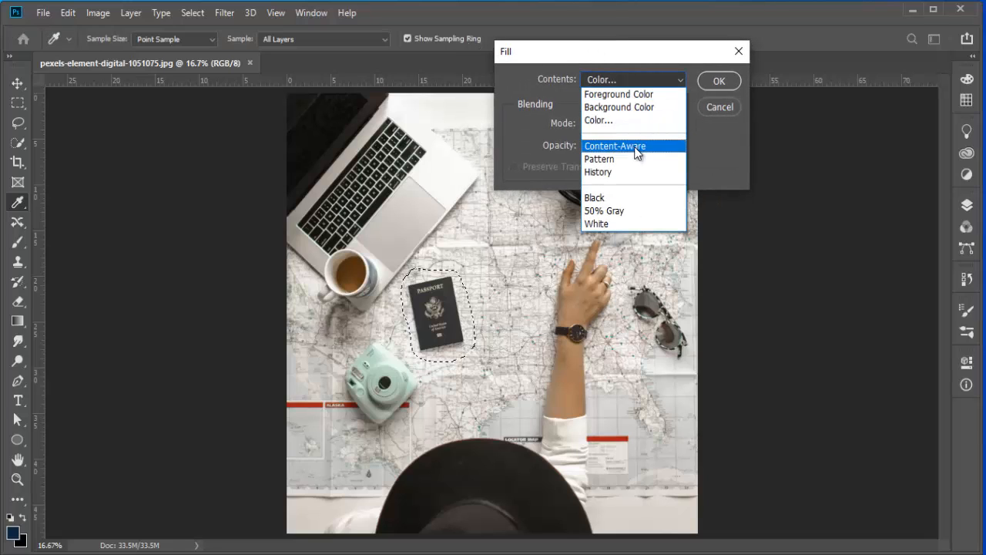
click(636, 153)
drag(578, 51, 547, 34)
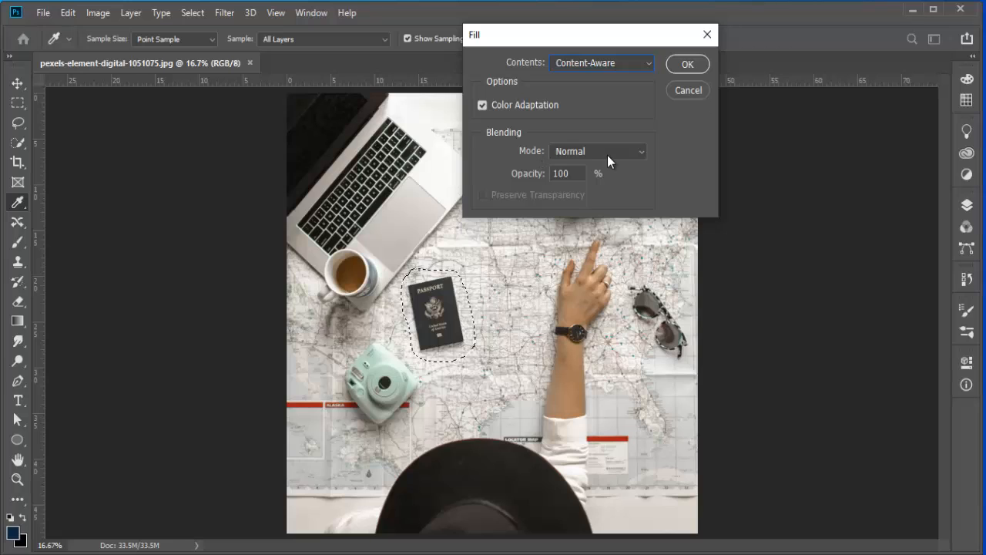
drag(586, 39, 589, 32)
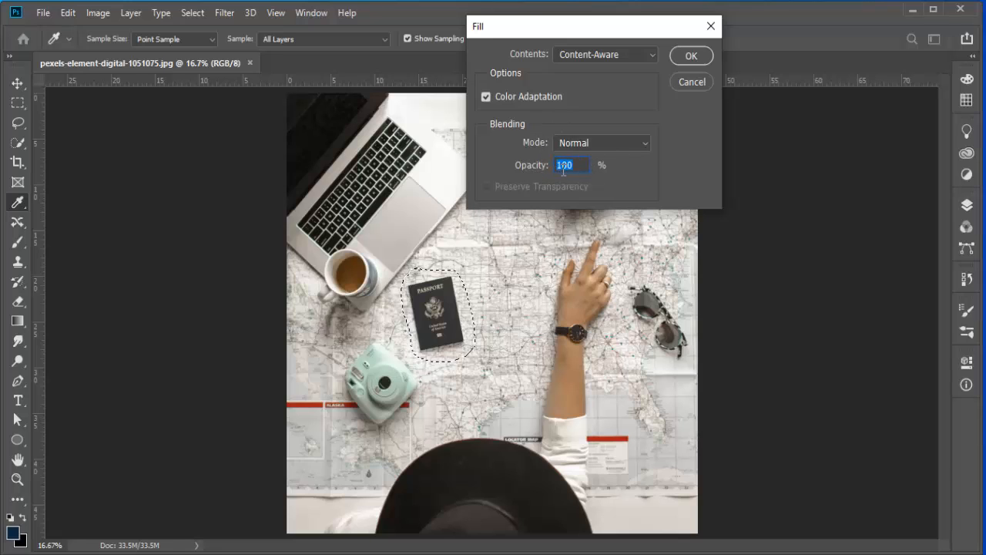
click(682, 57)
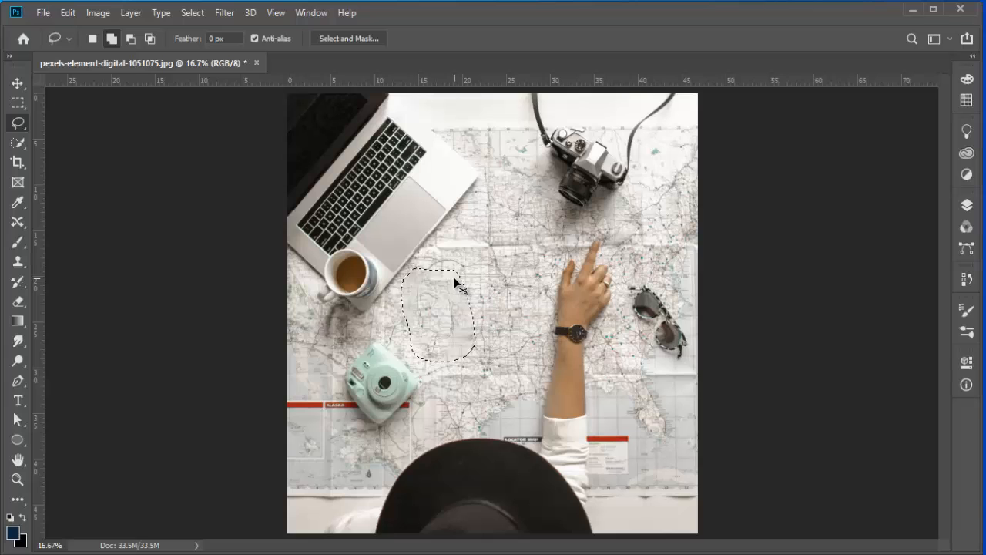
key(ctrl+d)
Step: Lasso the leftover patch where the passport was, content-aware fill it, and deselect
scroll(471, 315, up, 1)
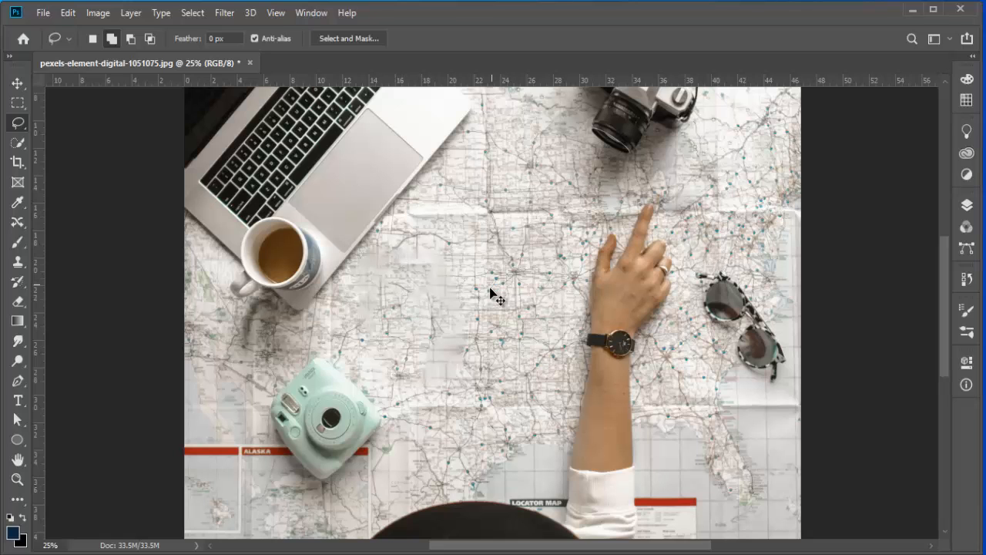
scroll(491, 291, up, 1)
scroll(486, 291, down, 2)
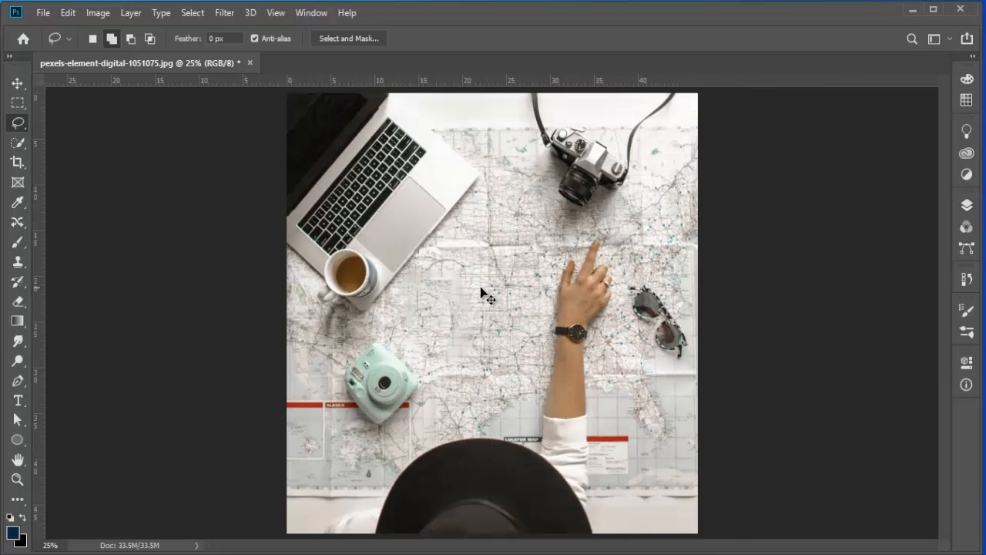
scroll(478, 292, up, 1)
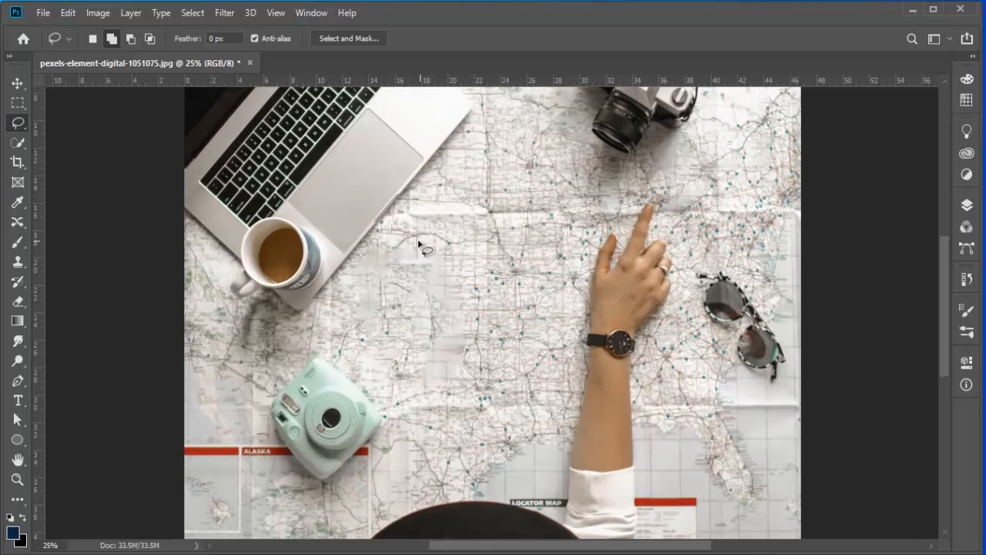
mouse_move(420, 250)
mouse_down()
mouse_move(429, 346)
mouse_move(447, 354)
mouse_move(474, 339)
mouse_move(465, 270)
mouse_move(443, 240)
mouse_move(418, 255)
mouse_move(410, 241)
mouse_move(358, 262)
mouse_move(355, 301)
mouse_move(372, 343)
mouse_move(388, 292)
mouse_move(433, 244)
mouse_up()
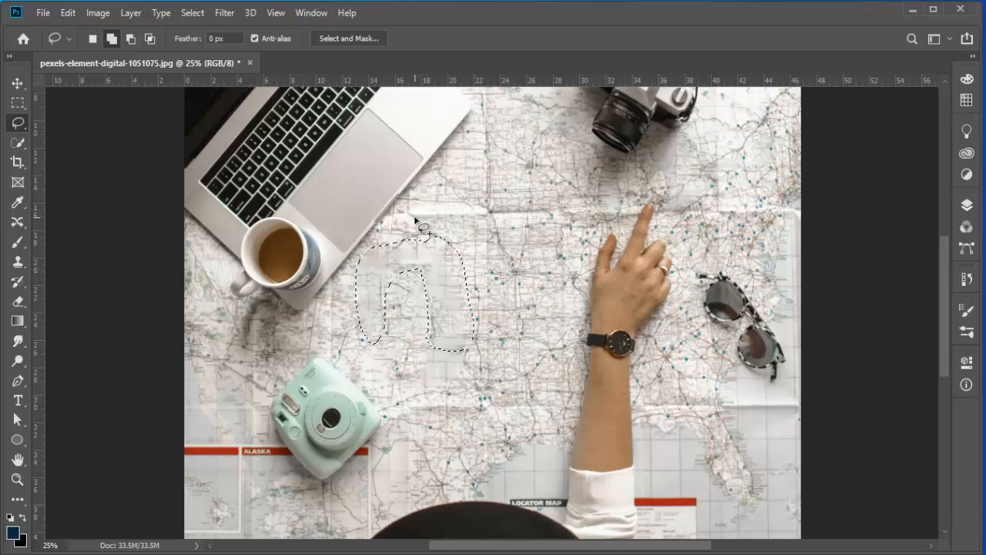
key(shift+F5)
click(683, 57)
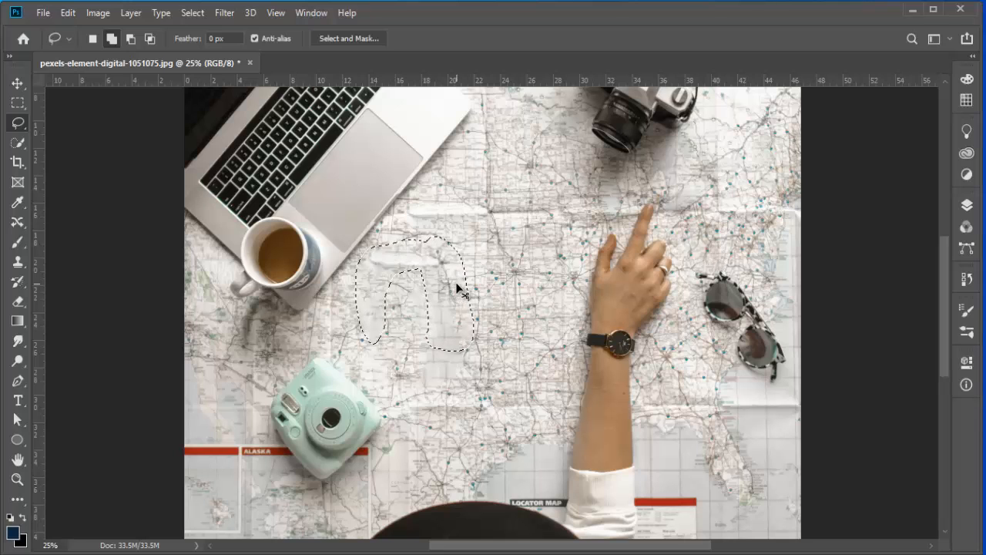
key(ctrl+minus)
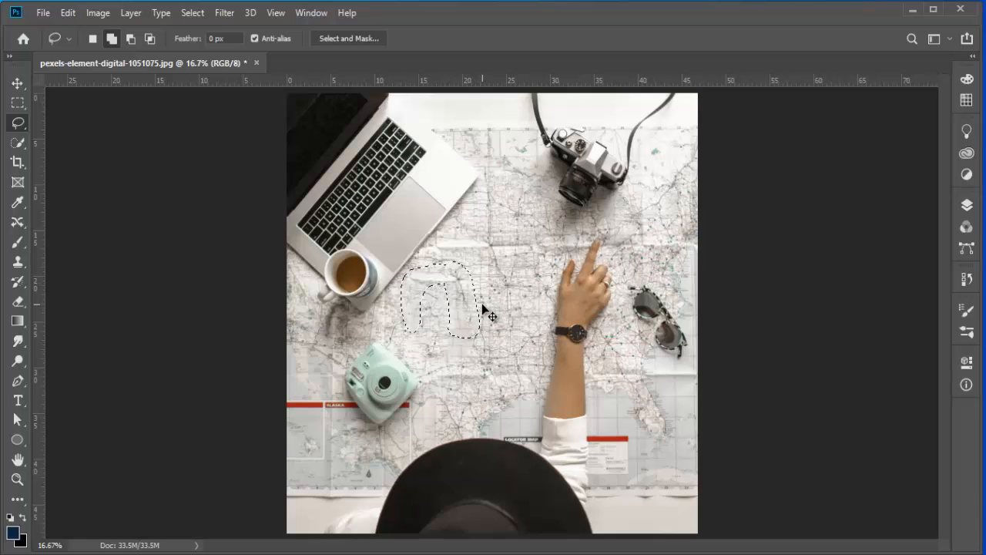
key(ctrl+d)
Step: Undo back to the original passport, then unlock the background layer into a regular layer and deselect
click(966, 204)
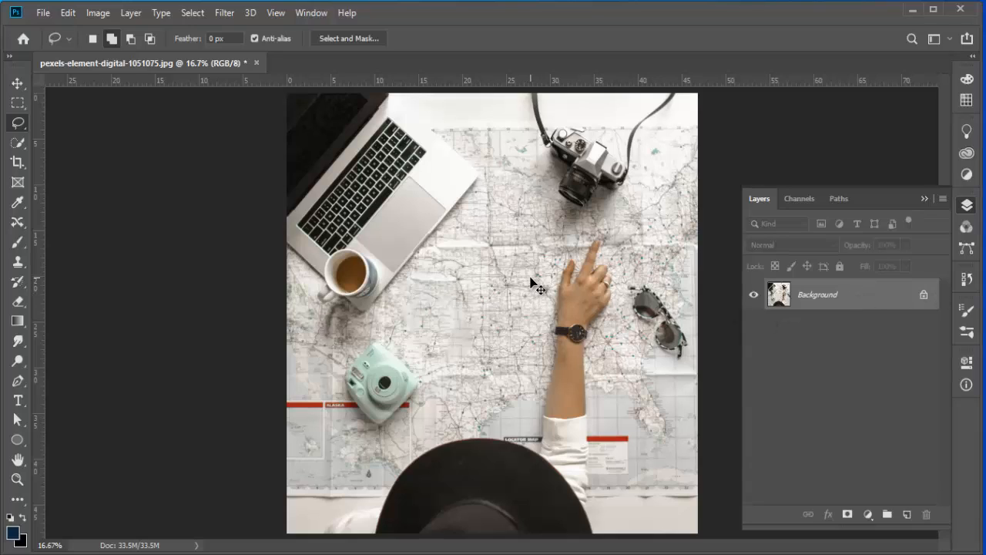
key(ctrl+z)
key(ctrl+z)
key(ctrl+z)
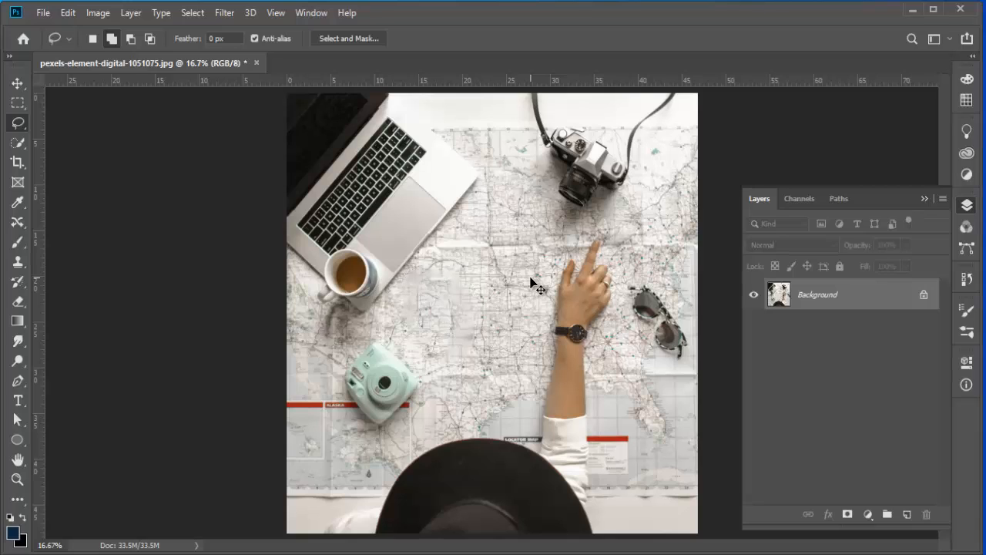
key(ctrl+z)
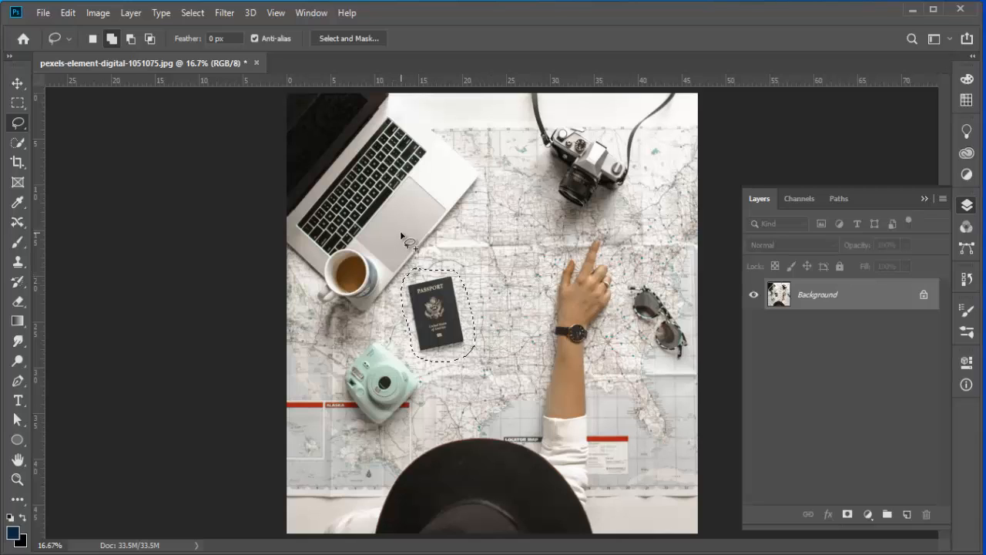
click(923, 297)
key(ctrl+d)
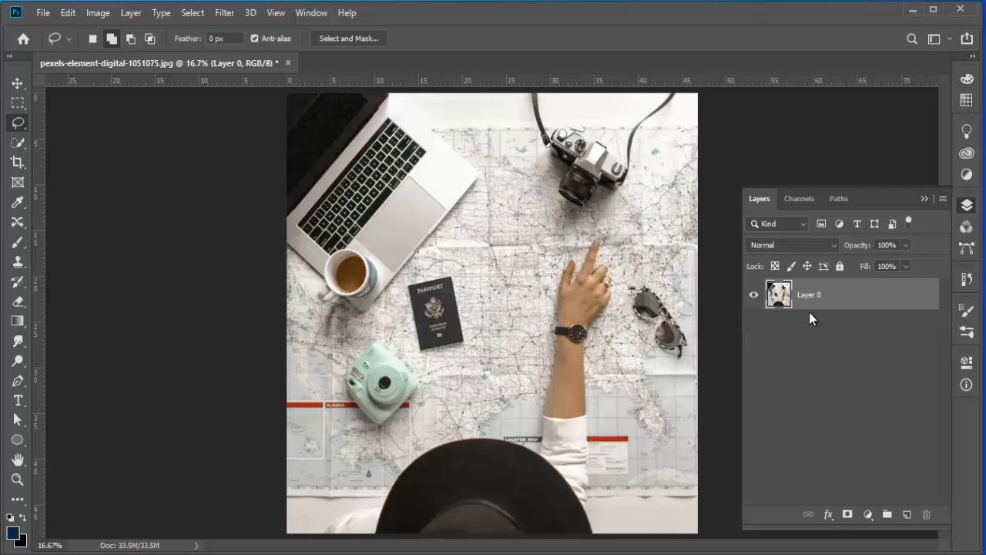
Step: Select the passport with the Content-Aware Move tool and move it up and to the right, committing the transform
click(24, 222)
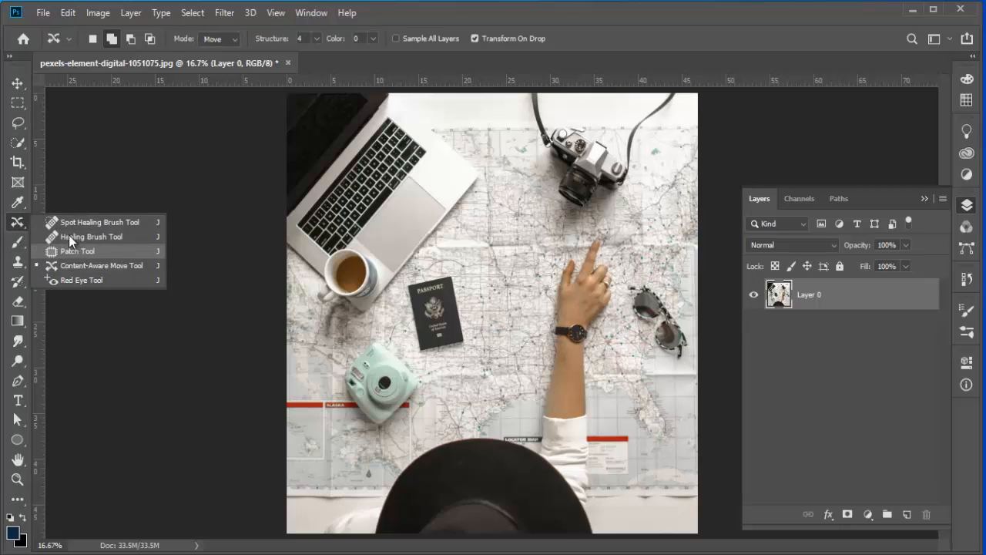
click(104, 266)
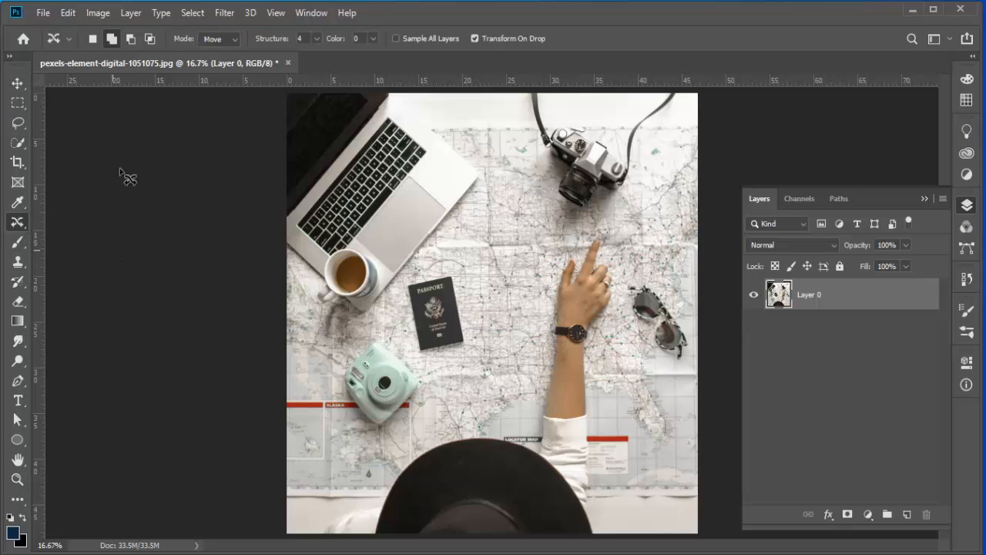
click(21, 223)
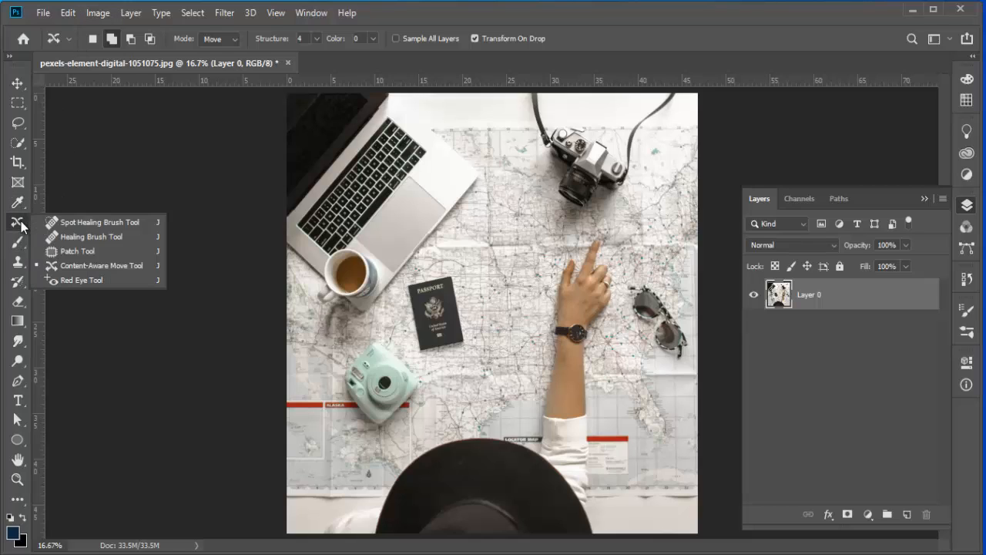
click(95, 268)
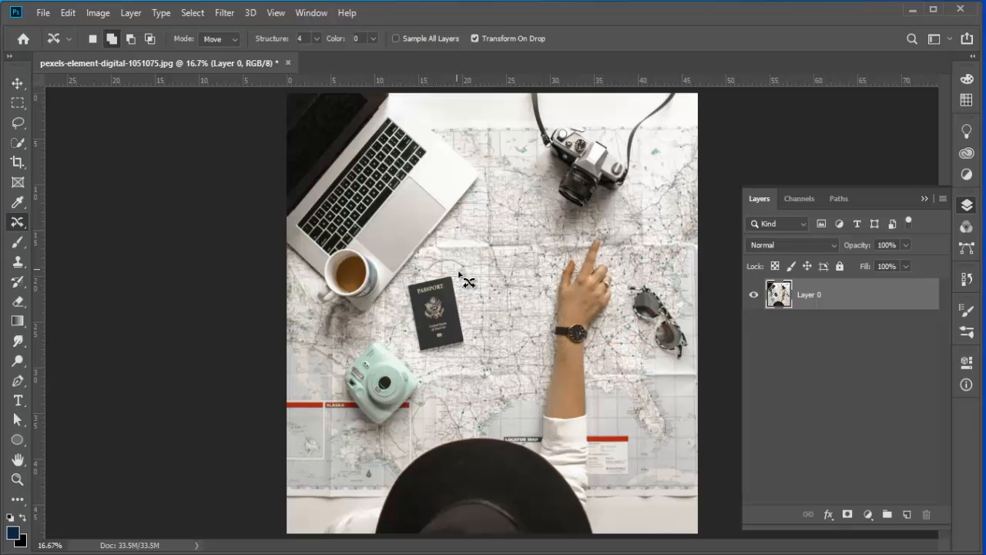
mouse_move(460, 274)
mouse_down()
mouse_move(472, 356)
mouse_move(423, 362)
mouse_move(409, 349)
mouse_move(397, 292)
mouse_move(447, 268)
mouse_move(470, 280)
mouse_move(467, 273)
mouse_up()
click(93, 39)
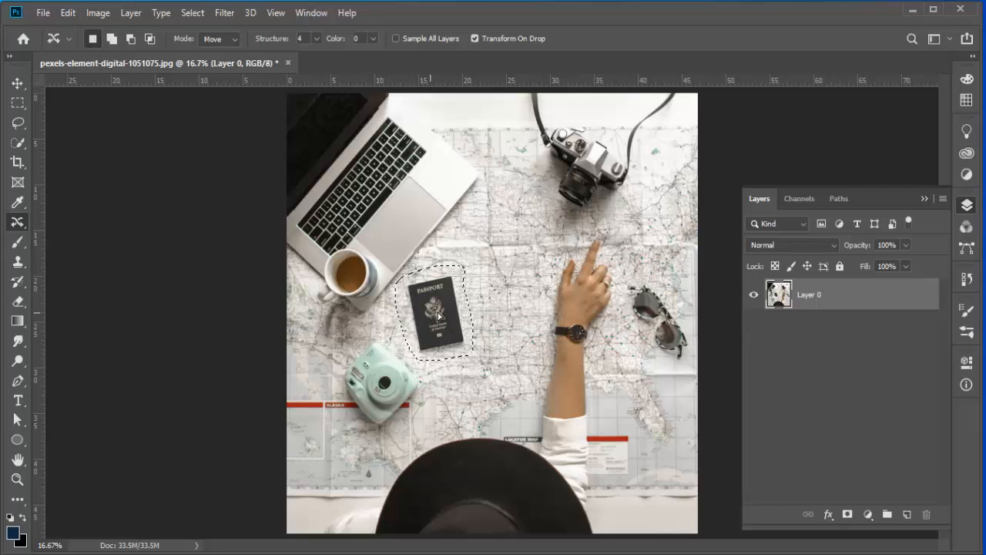
drag(453, 322, 501, 255)
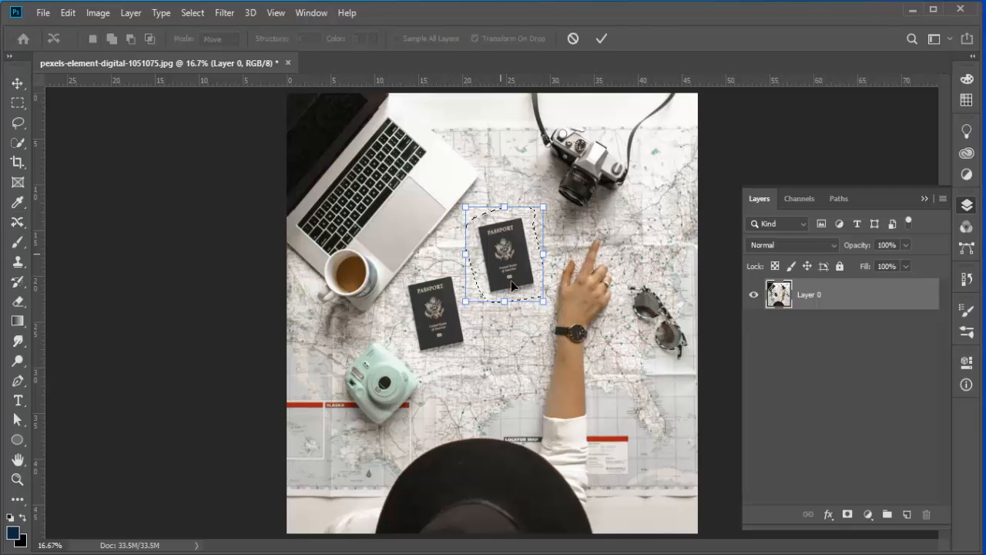
click(601, 39)
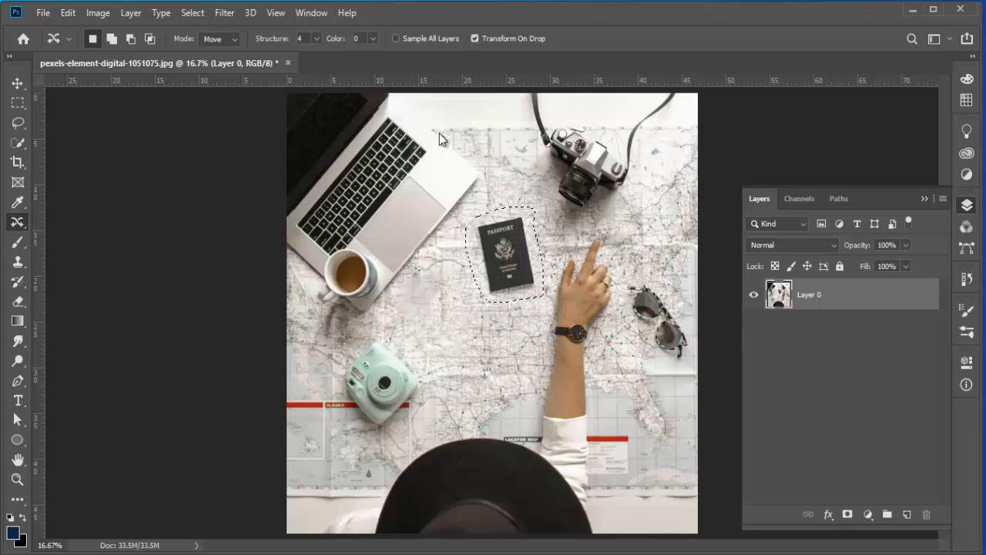
Step: Toggle the layer's visibility to compare, then undo the content-aware move of the passport
click(556, 296)
click(756, 295)
click(756, 296)
key(ctrl+z)
key(ctrl+z)
key(ctrl+z)
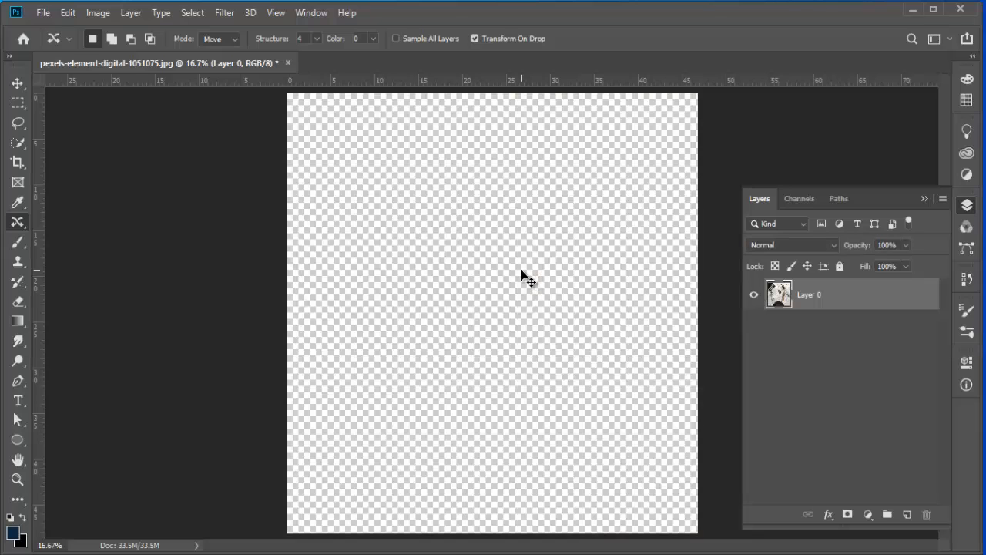
key(ctrl+shift+z)
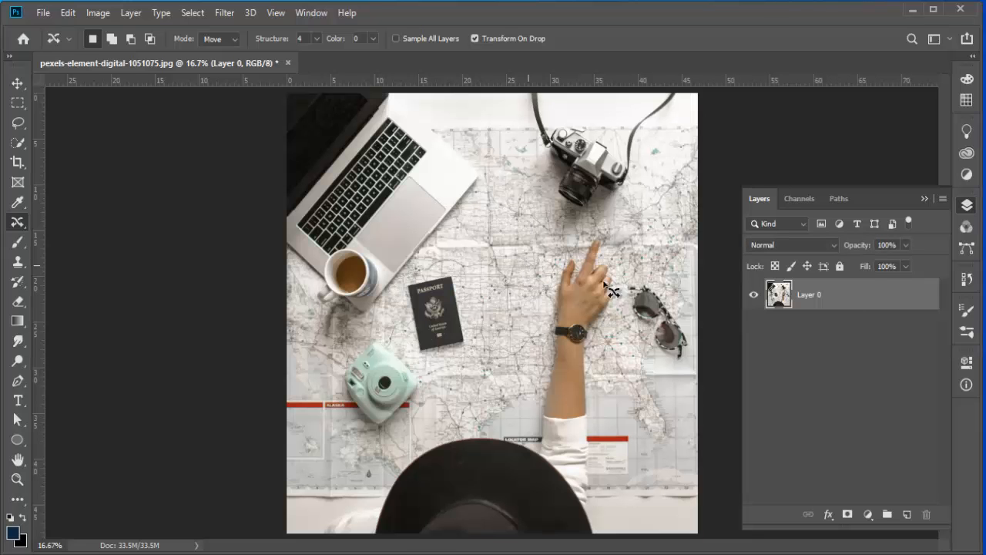
Step: Add a new empty layer above, try a content-aware move of a passport selection on it, and deselect
click(907, 515)
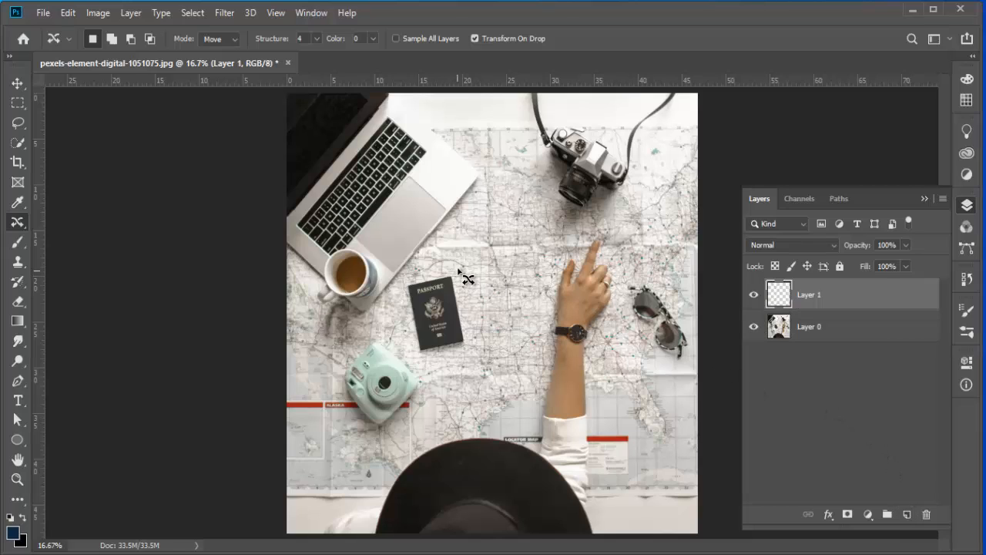
mouse_move(460, 269)
mouse_down()
mouse_move(479, 347)
mouse_move(411, 362)
mouse_move(401, 275)
mouse_move(478, 276)
mouse_move(479, 298)
mouse_move(464, 300)
mouse_move(536, 255)
mouse_up()
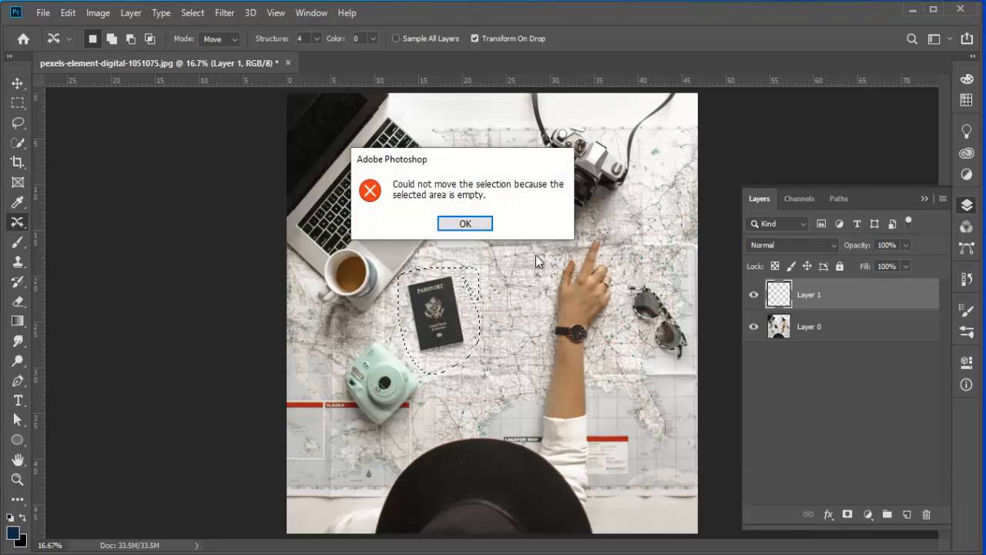
click(464, 224)
click(478, 285)
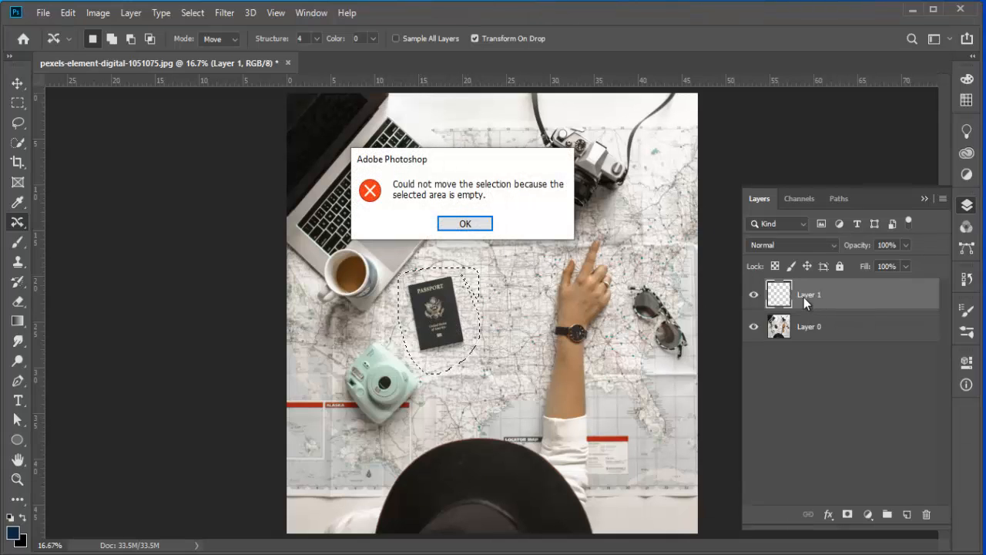
click(485, 227)
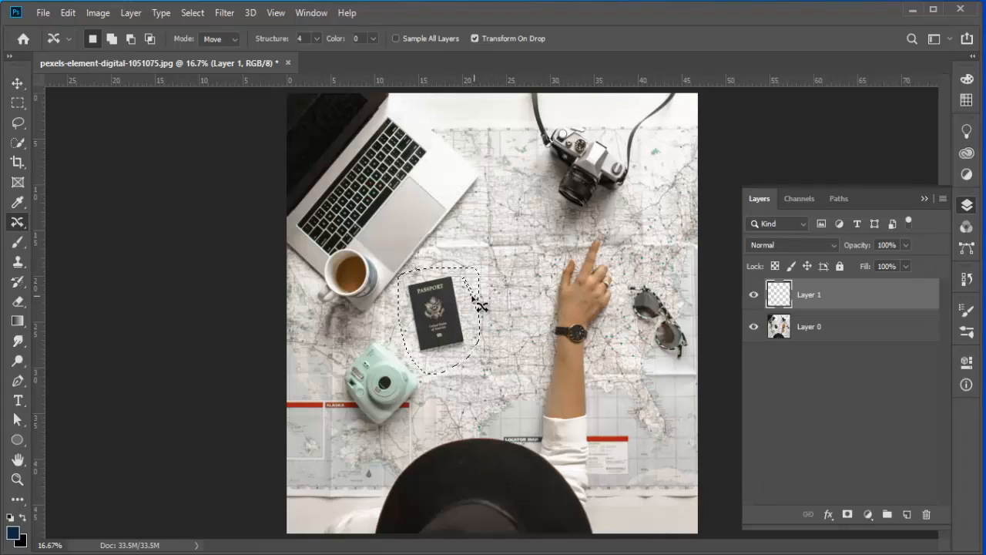
key(ctrl+d)
Step: On Layer 0, select the passport with the Content-Aware Move tool, zoom in, and nudge it slightly
click(811, 342)
mouse_move(462, 260)
mouse_down()
mouse_move(474, 342)
mouse_move(459, 351)
mouse_move(407, 346)
mouse_up()
mouse_move(416, 280)
mouse_down()
mouse_move(453, 261)
mouse_move(465, 268)
mouse_move(474, 329)
mouse_up()
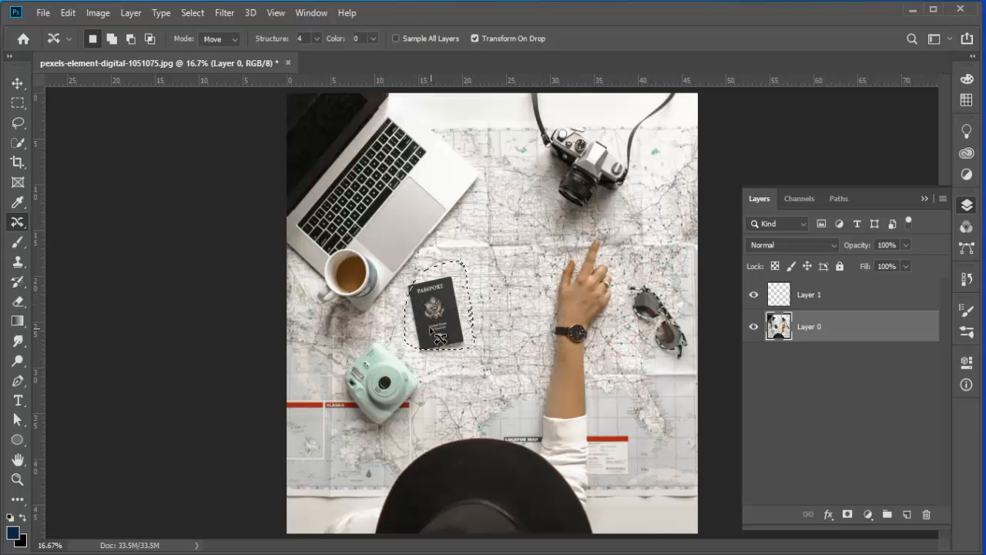
key(ctrl+plus)
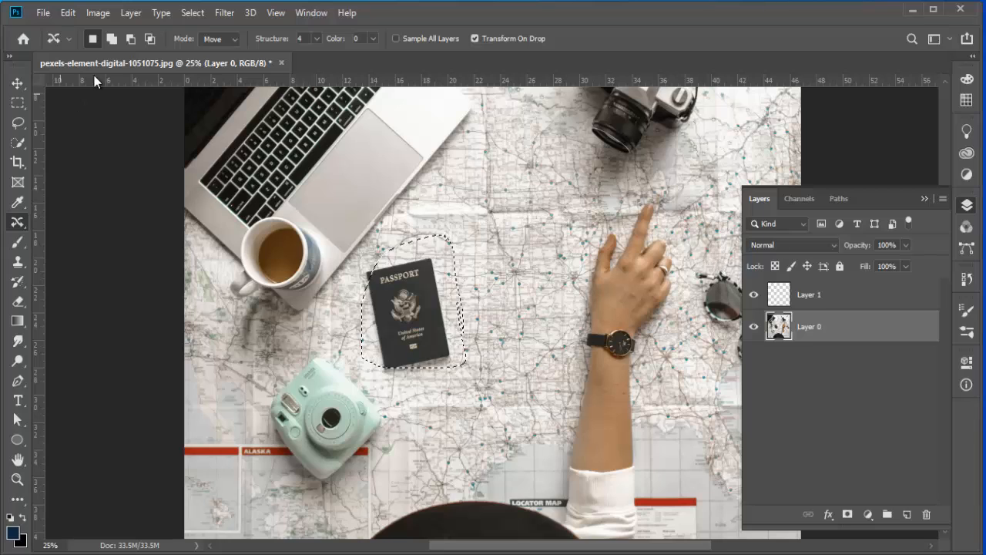
click(115, 41)
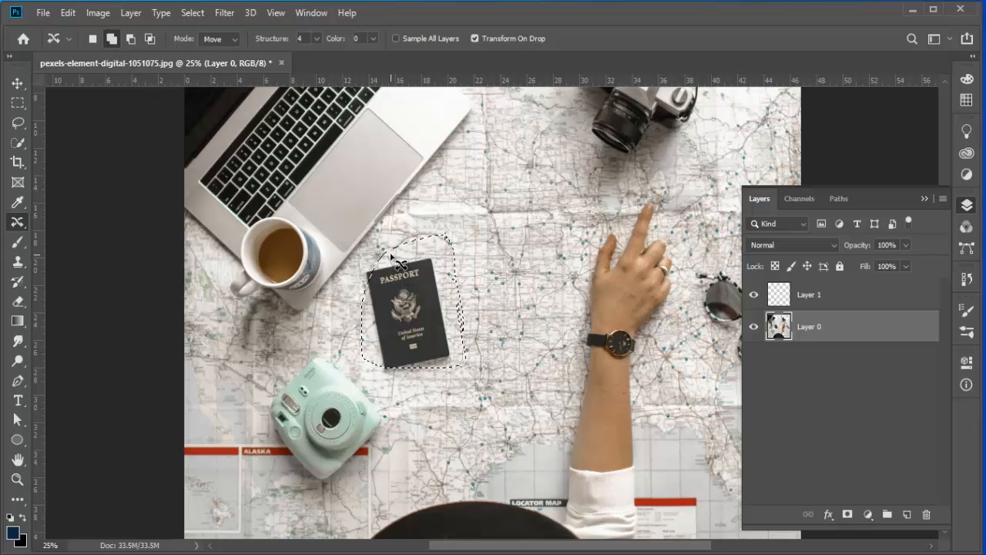
mouse_move(395, 256)
mouse_down()
mouse_move(381, 255)
mouse_move(391, 266)
mouse_up()
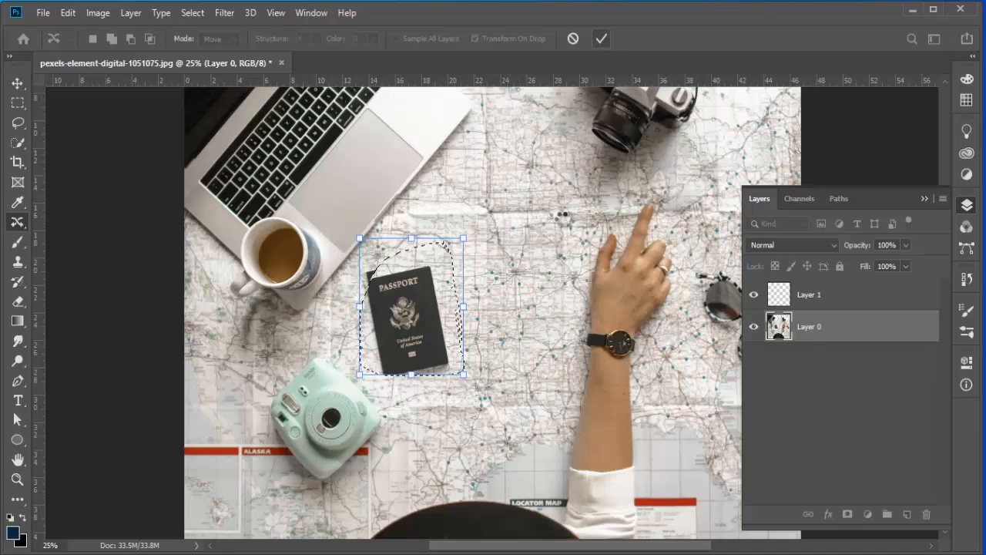
key(Return)
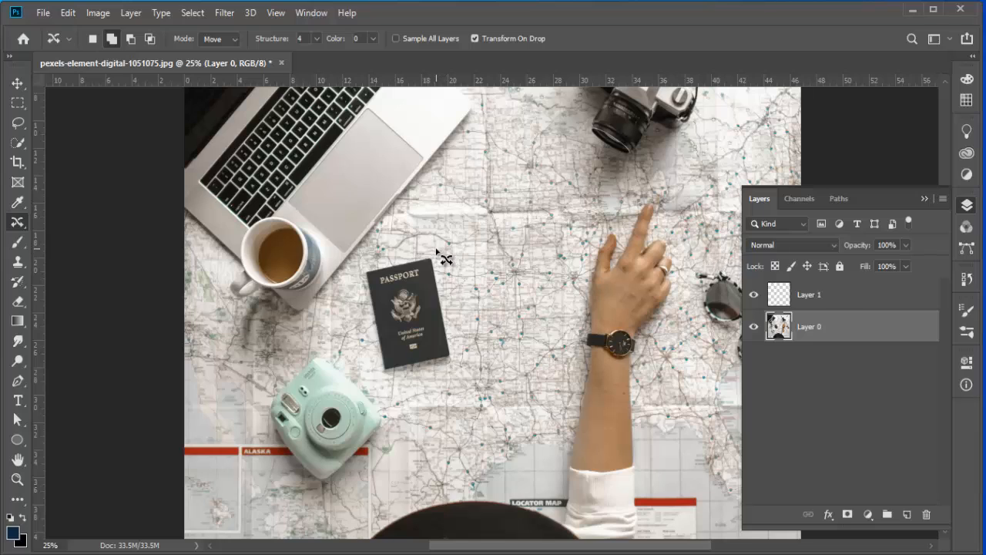
Step: Reselect the passport and content-aware move it up and to the right, then toggle Layer 0's visibility to compare
mouse_move(440, 256)
mouse_down()
mouse_move(467, 361)
mouse_move(434, 376)
mouse_move(375, 376)
mouse_move(357, 281)
mouse_move(394, 253)
mouse_move(433, 253)
mouse_up()
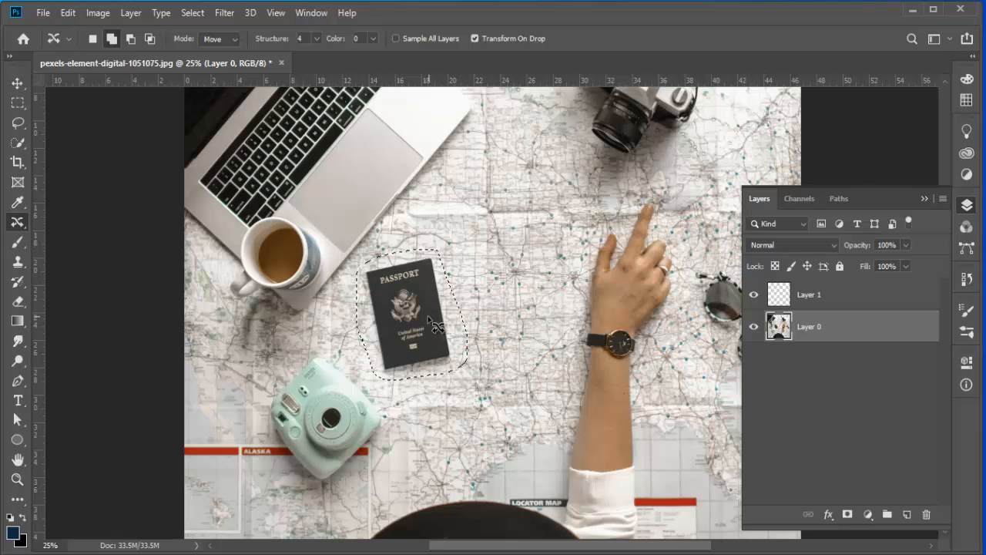
mouse_move(437, 325)
mouse_down()
mouse_move(497, 300)
mouse_move(528, 250)
mouse_up()
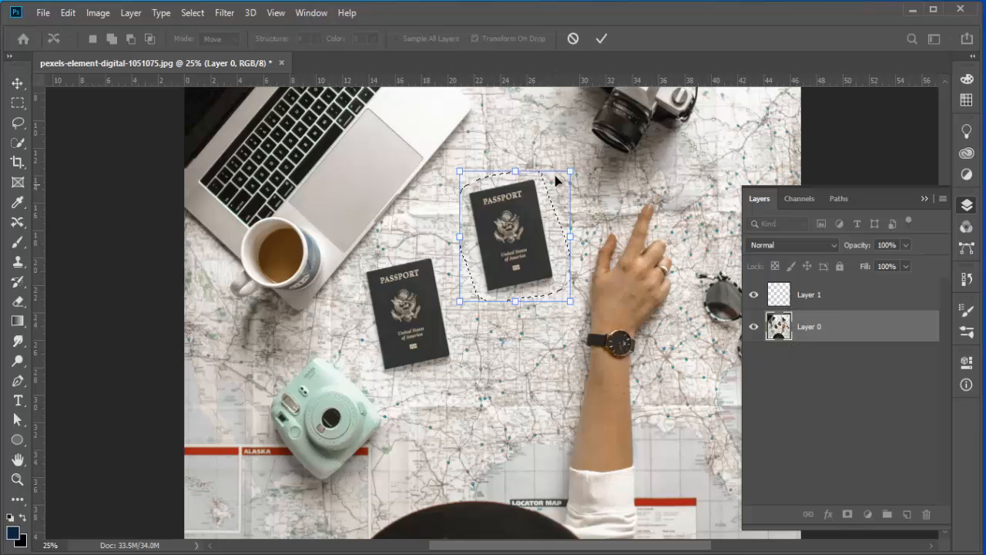
click(601, 38)
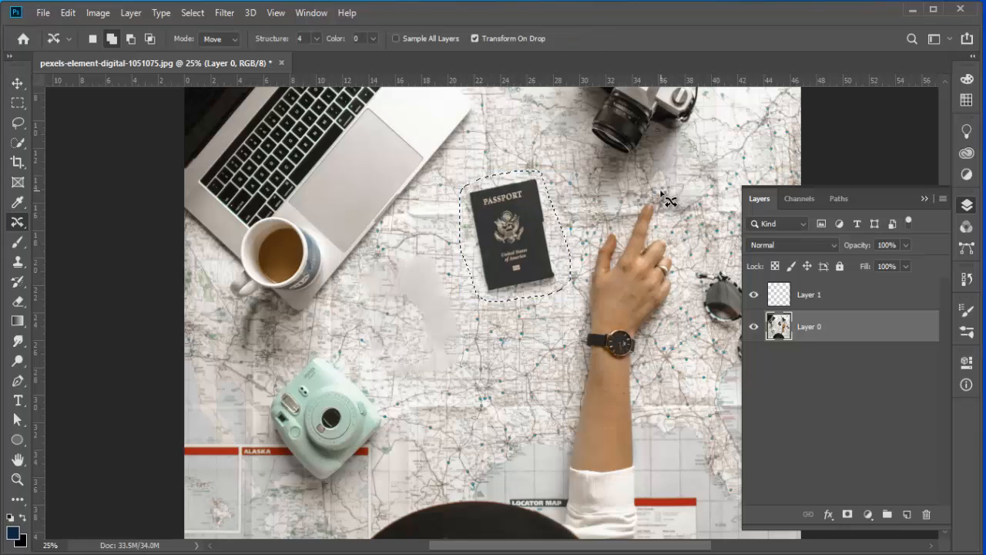
click(754, 326)
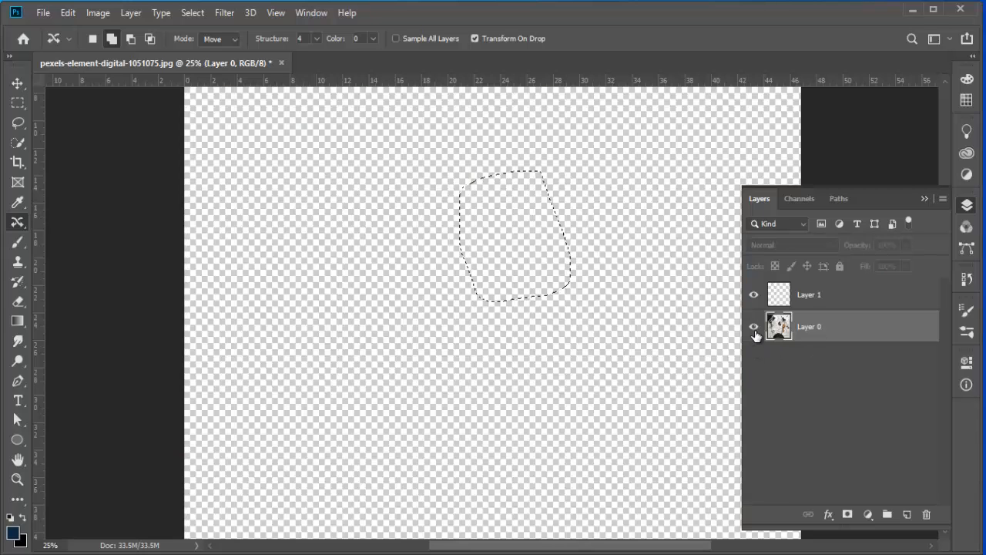
click(754, 326)
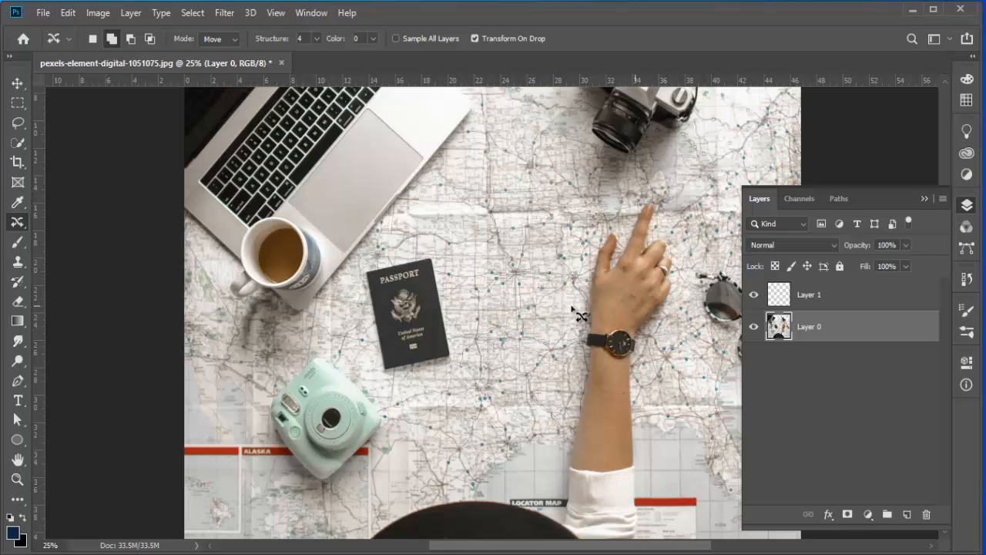
Step: With Layer 1 active and Sample All Layers on, content-aware move the passport up and to the right
click(807, 305)
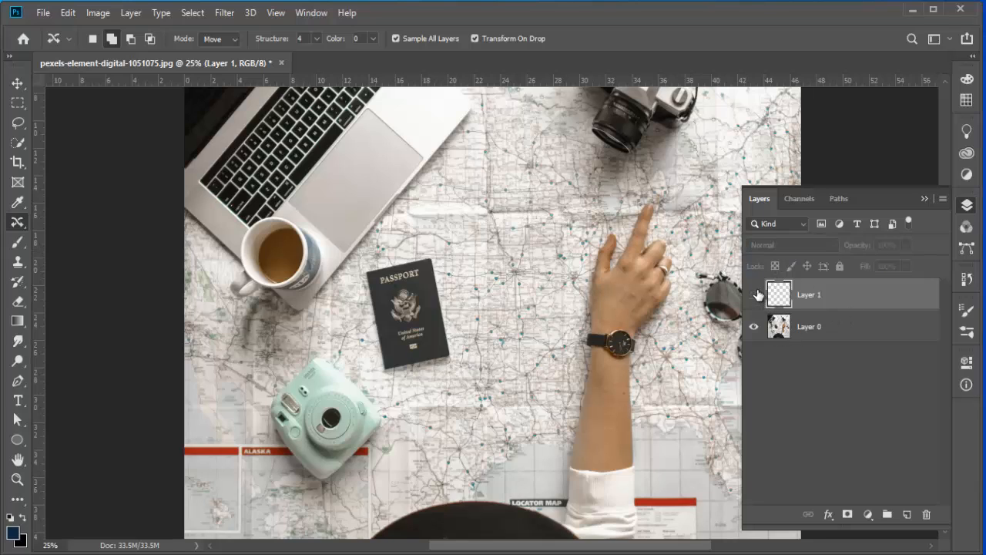
mouse_move(446, 274)
mouse_down()
mouse_move(473, 347)
mouse_move(444, 380)
mouse_move(396, 382)
mouse_move(365, 348)
mouse_move(357, 286)
mouse_move(389, 260)
mouse_move(452, 268)
mouse_up()
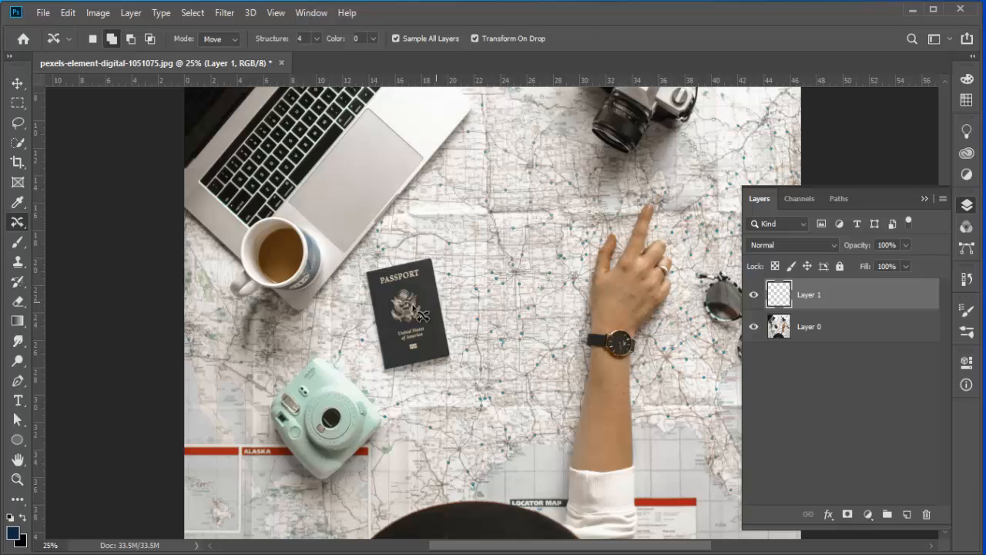
mouse_move(417, 308)
mouse_down()
mouse_move(511, 263)
mouse_move(512, 231)
mouse_up()
click(601, 38)
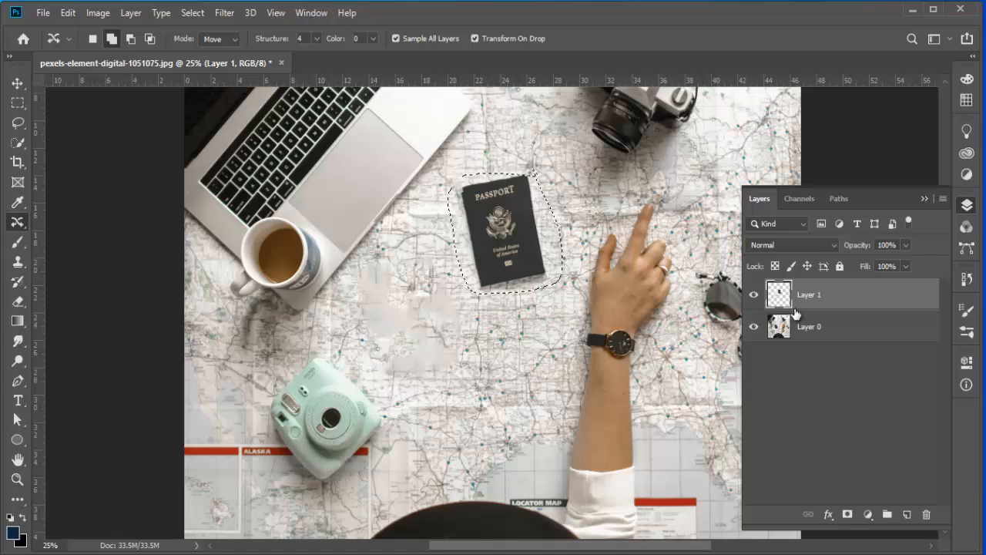
Step: Toggle the visibility of Layer 1 and Layer 0 to inspect what the move placed on each layer
click(753, 296)
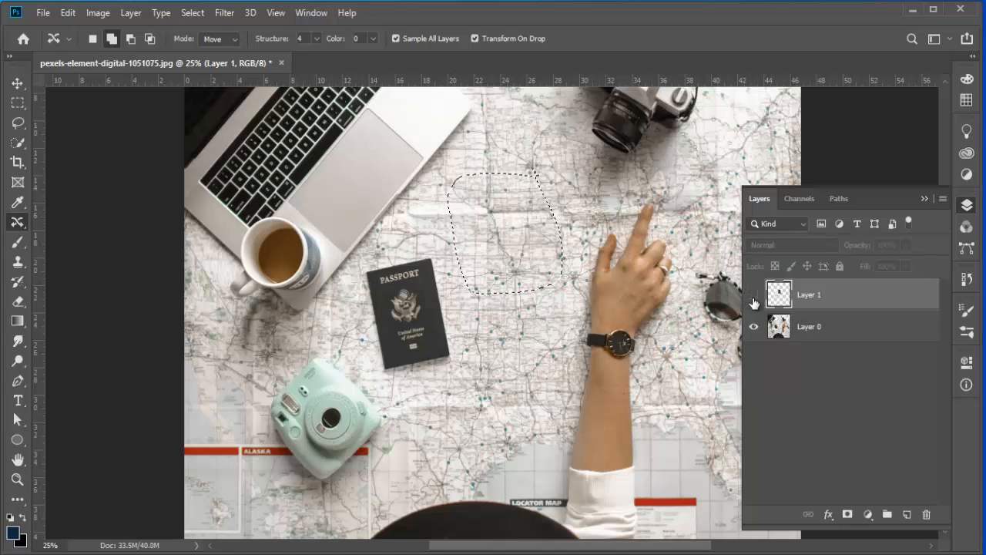
click(753, 298)
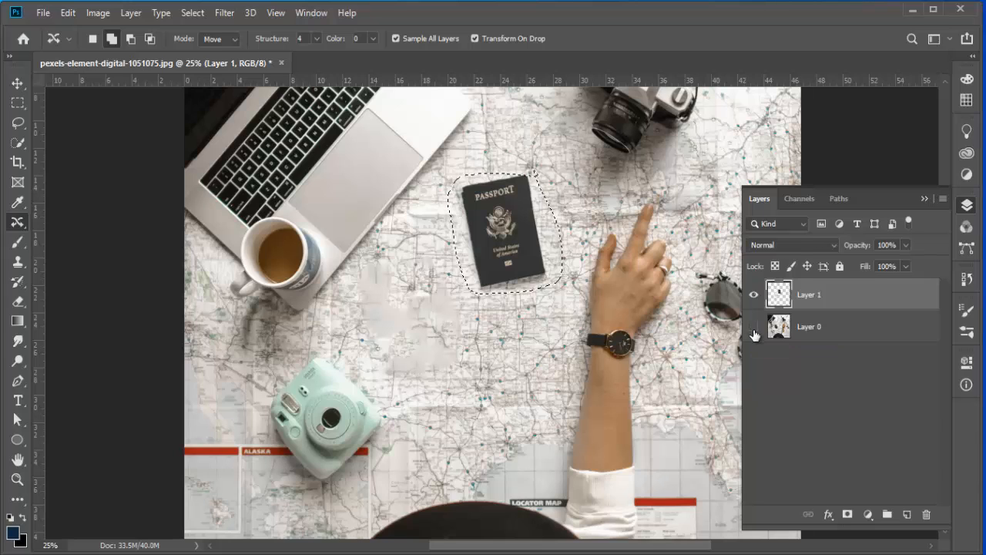
click(753, 332)
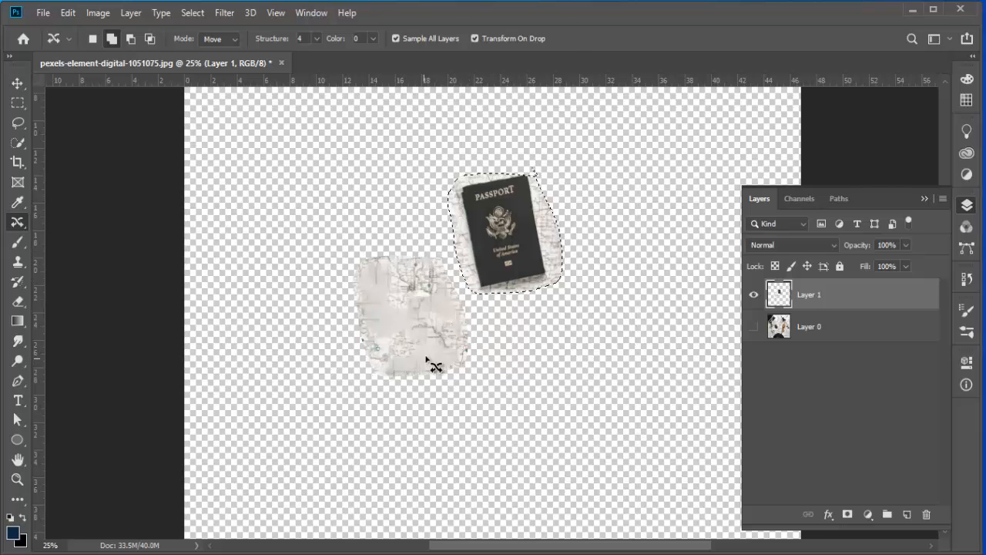
click(753, 328)
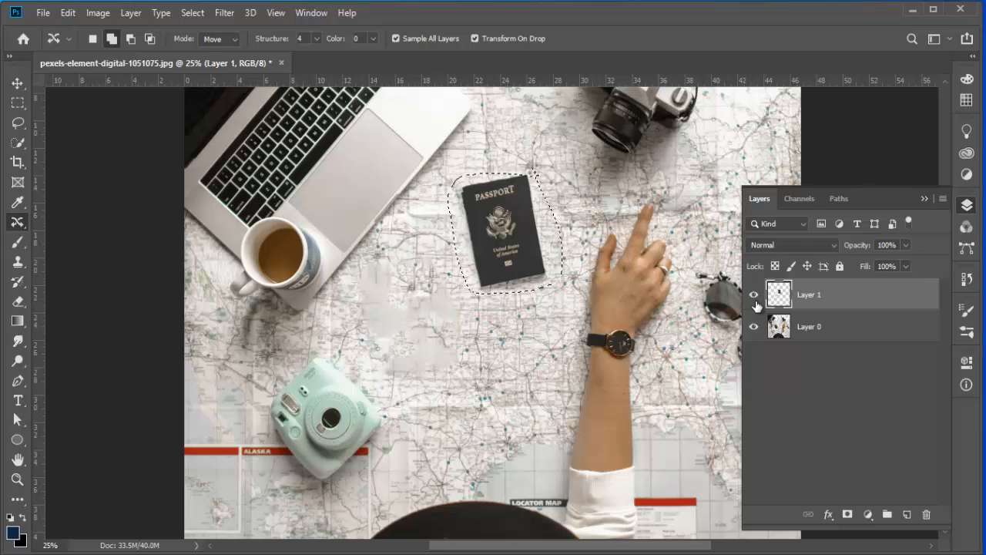
click(753, 327)
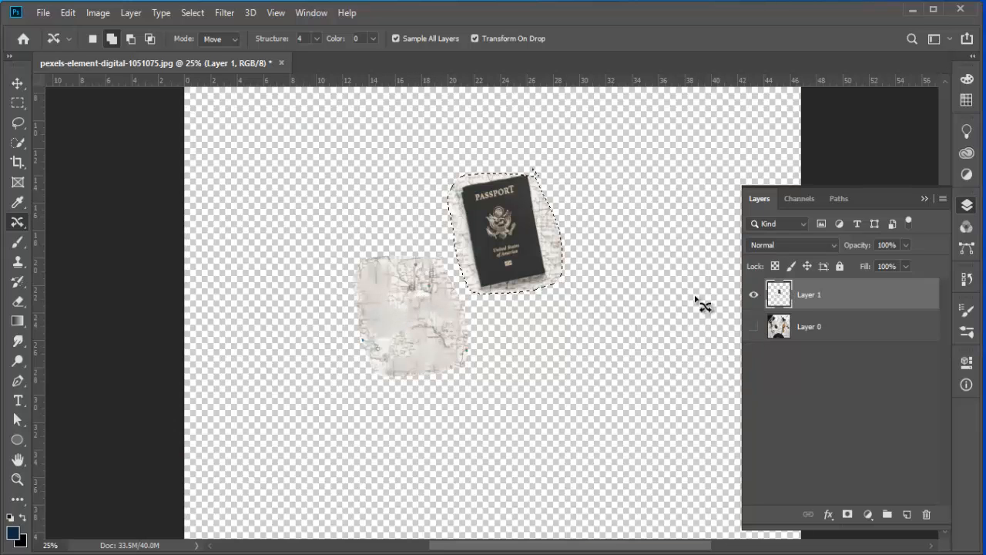
Step: Deselect and turn both Layer 1 and Layer 0 back on to compare the moved passport with the full photo
key(ctrl+d)
click(759, 301)
click(758, 301)
click(758, 300)
click(758, 298)
click(758, 298)
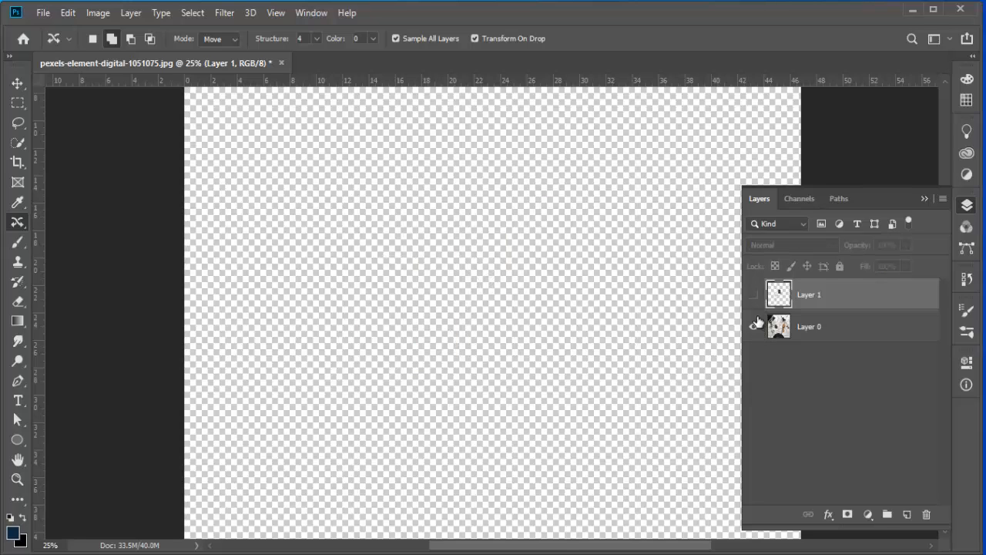
click(755, 324)
click(755, 295)
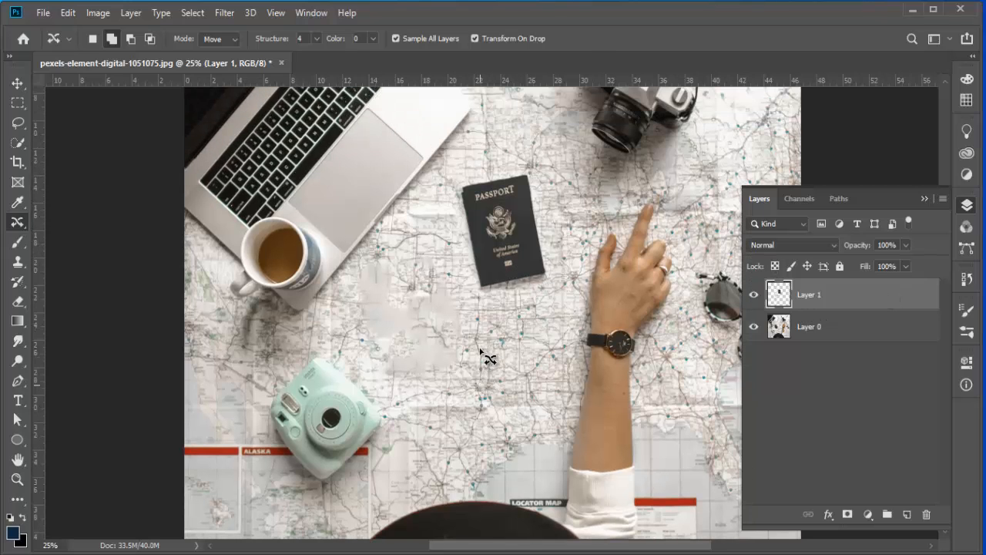
click(937, 199)
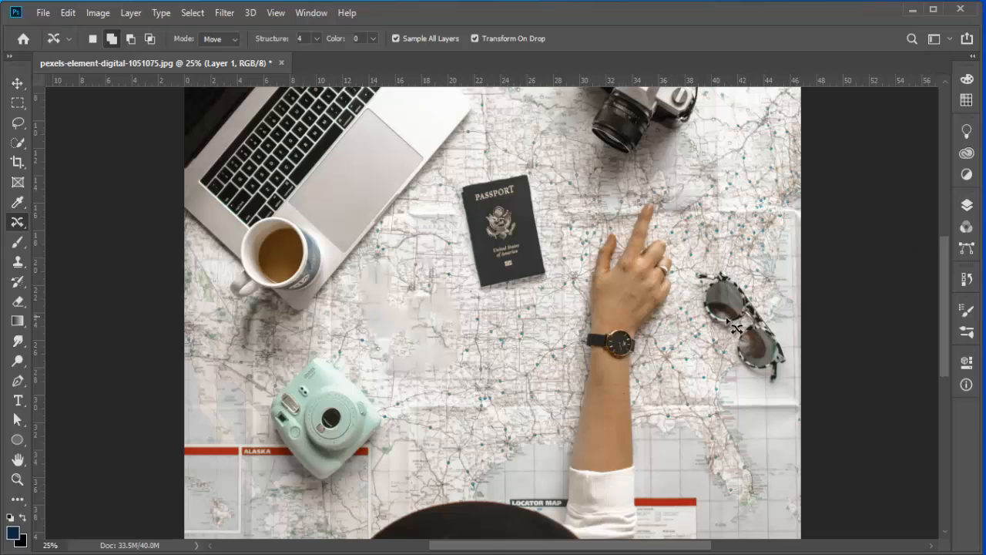
click(965, 205)
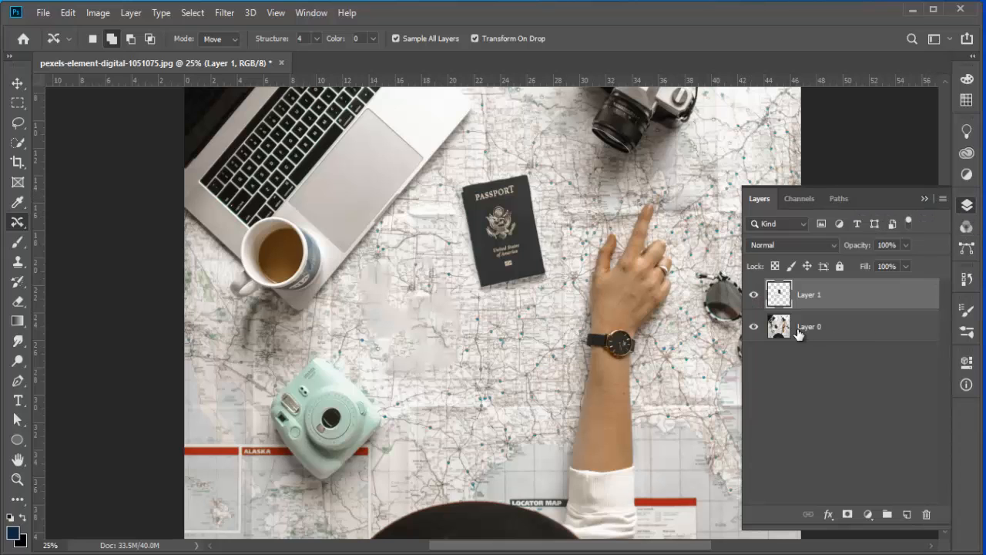
click(925, 198)
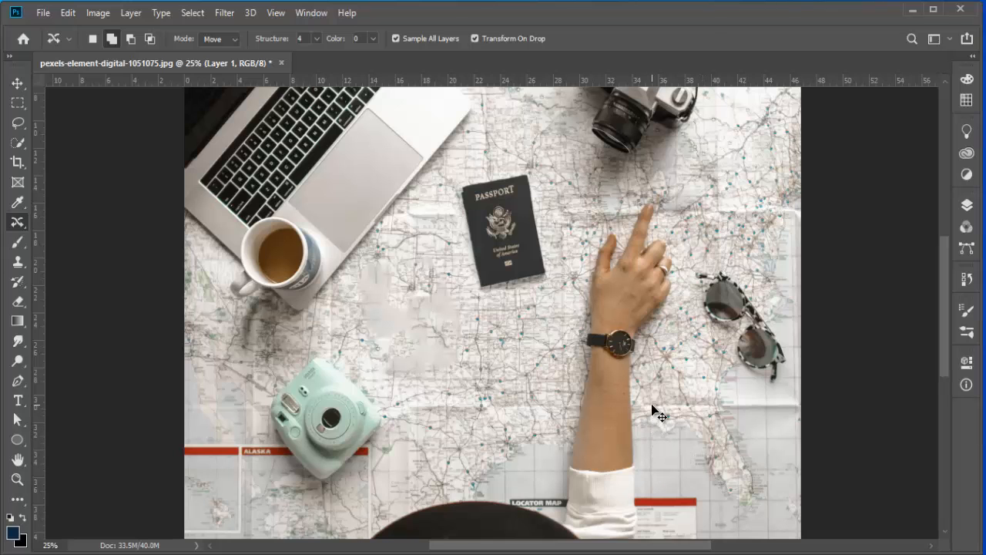
Step: Undo the recent content-aware moves so the passport returns to its original spot
key(ctrl+z)
key(ctrl+z)
key(ctrl+z)
key(ctrl+z)
key(ctrl+z)
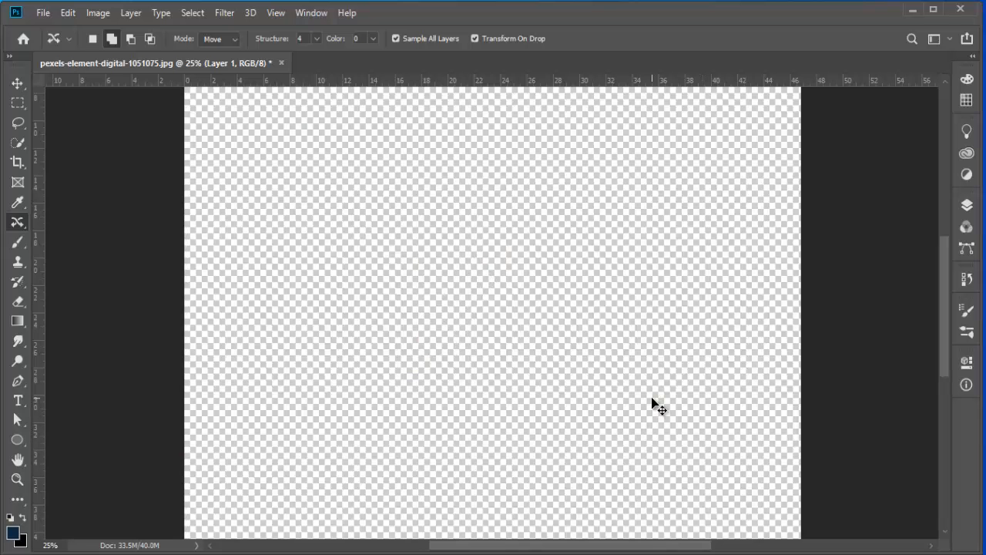
key(ctrl+z)
key(ctrl+z)
key(ctrl+z)
key(ctrl+z)
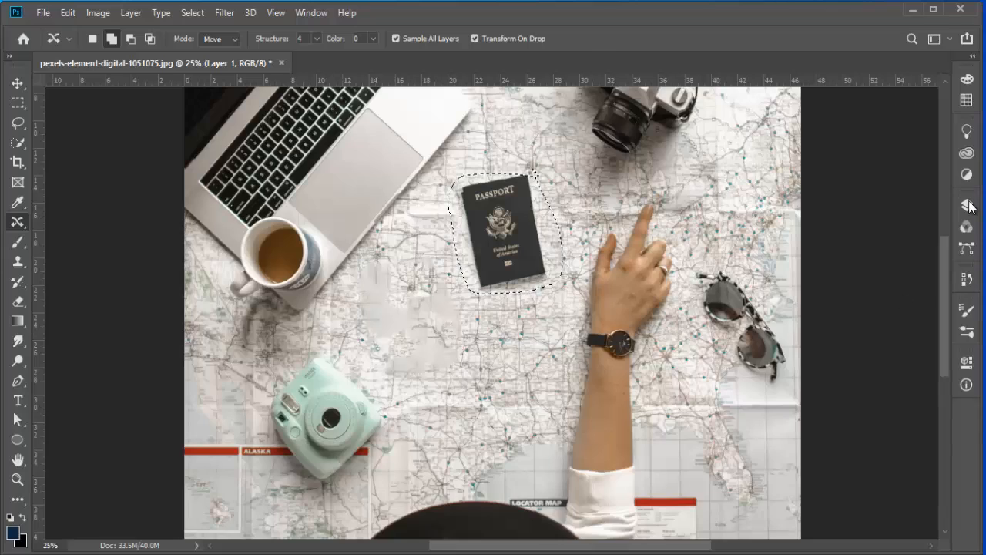
click(967, 205)
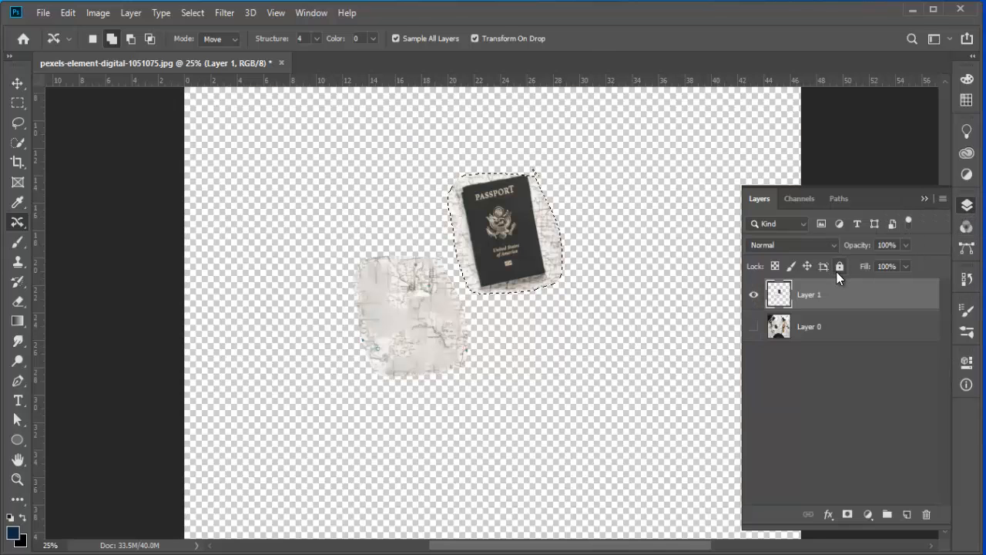
click(838, 268)
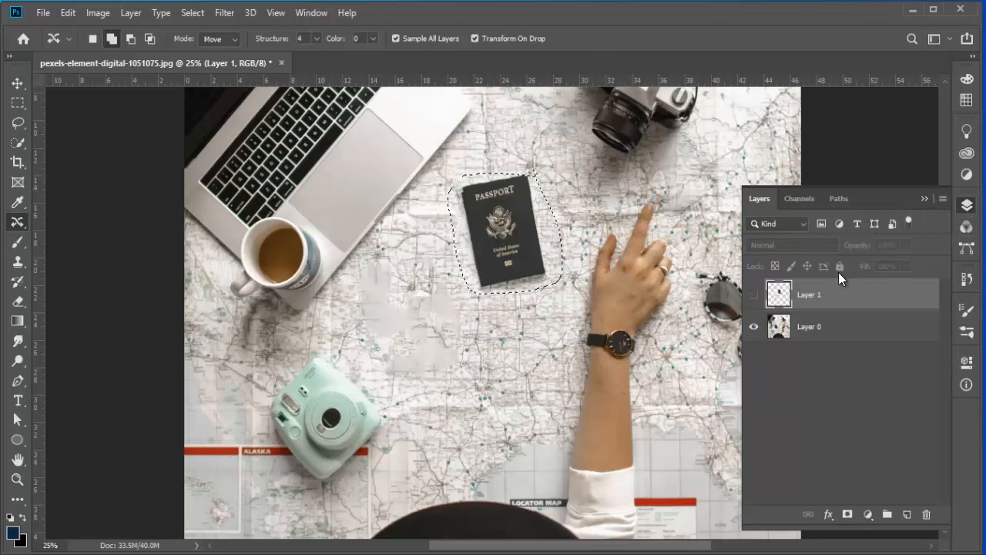
key(ctrl+z)
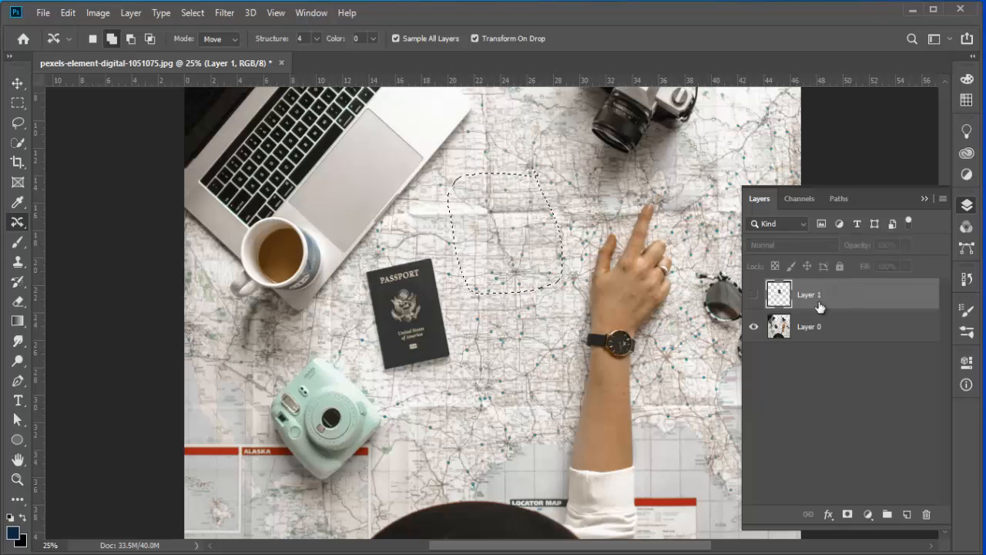
Step: Delete Layer 1 and toggle Layer 0's visibility off and back on
click(735, 302)
click(927, 514)
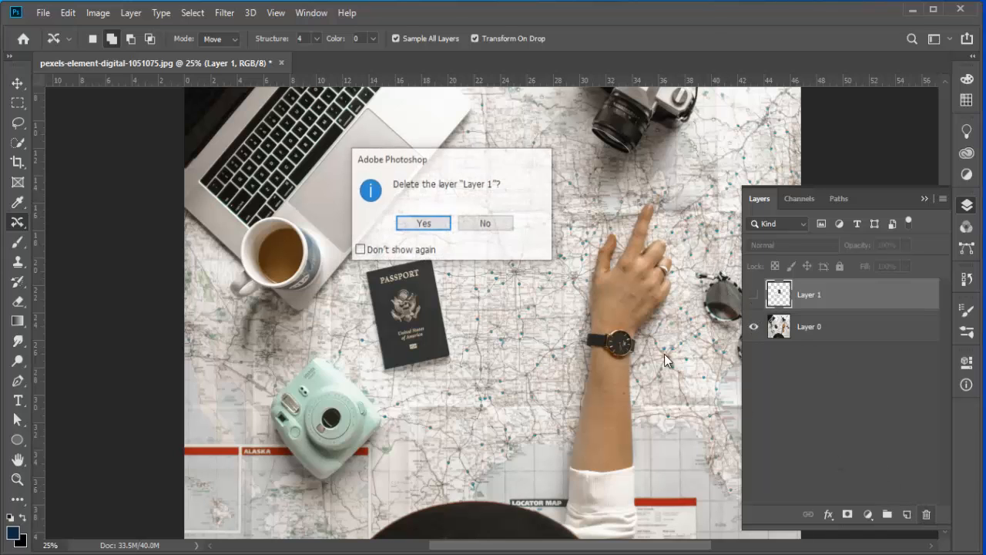
click(416, 225)
click(753, 297)
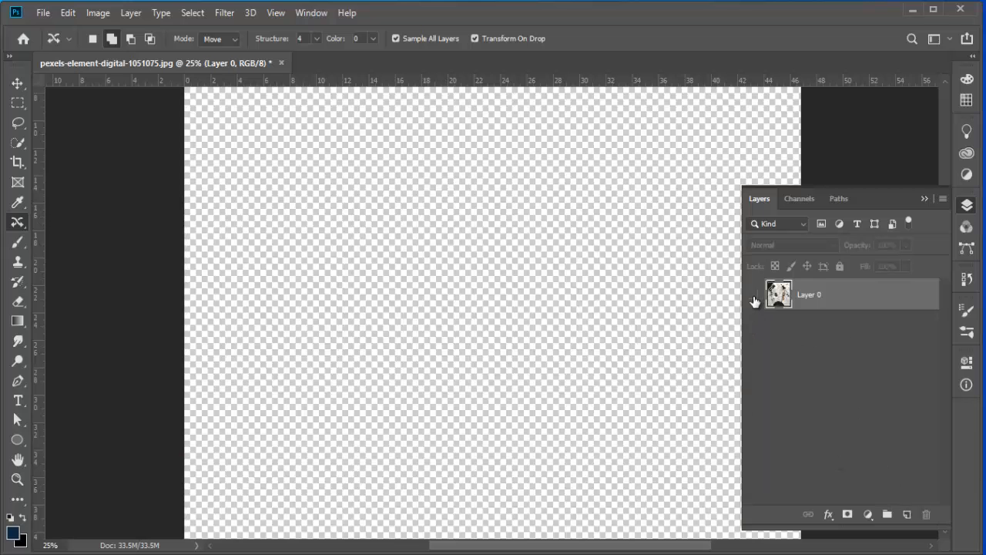
click(753, 297)
click(922, 200)
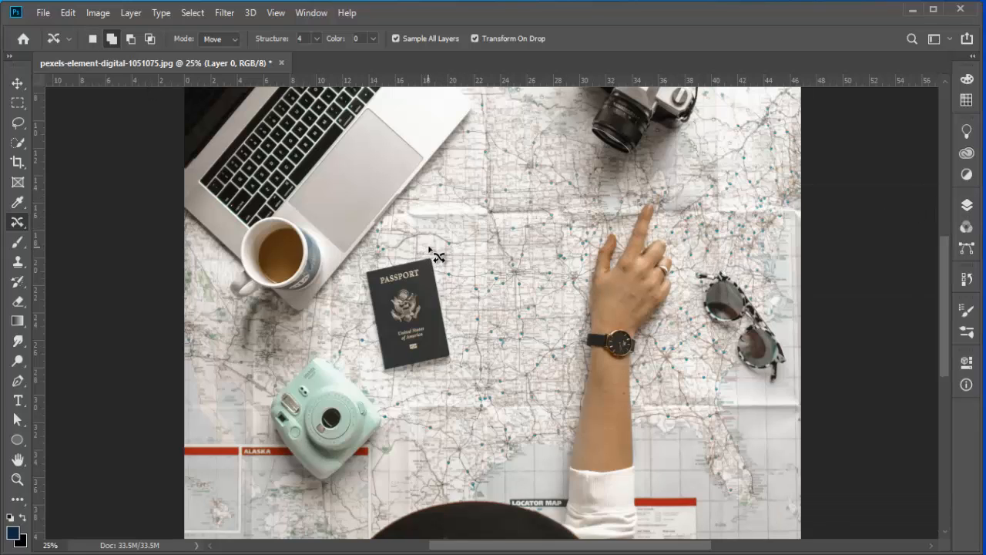
Step: Select the passport and sunglasses, add a new layer, and content-aware move the passport up and to the right
mouse_move(429, 247)
mouse_down()
mouse_move(456, 315)
mouse_move(456, 354)
mouse_move(433, 370)
mouse_move(384, 376)
mouse_move(349, 301)
mouse_move(355, 270)
mouse_move(431, 248)
mouse_up()
mouse_move(707, 256)
mouse_down()
mouse_move(736, 264)
mouse_move(799, 319)
mouse_move(803, 376)
mouse_move(768, 399)
mouse_move(740, 390)
mouse_move(695, 336)
mouse_move(687, 285)
mouse_move(708, 254)
mouse_up()
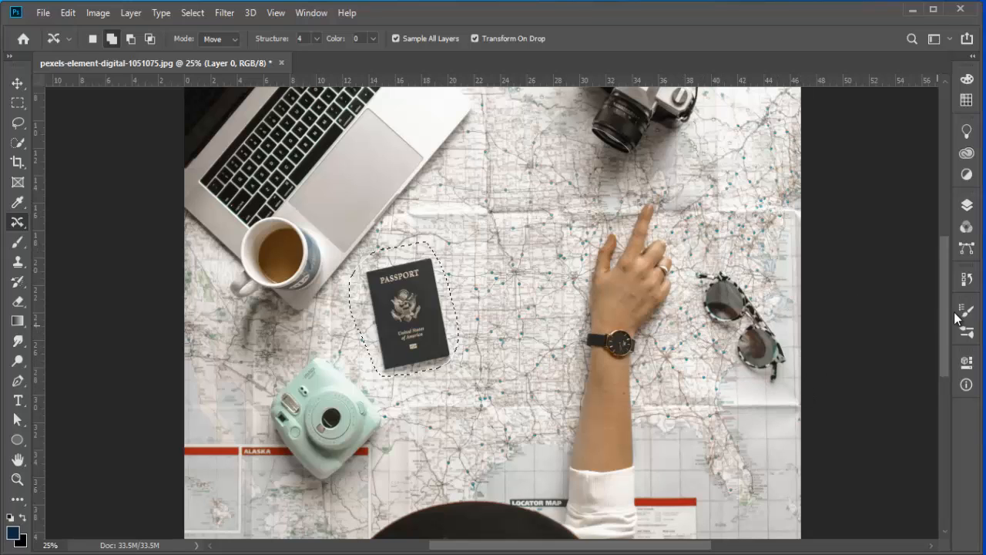
click(966, 205)
click(907, 513)
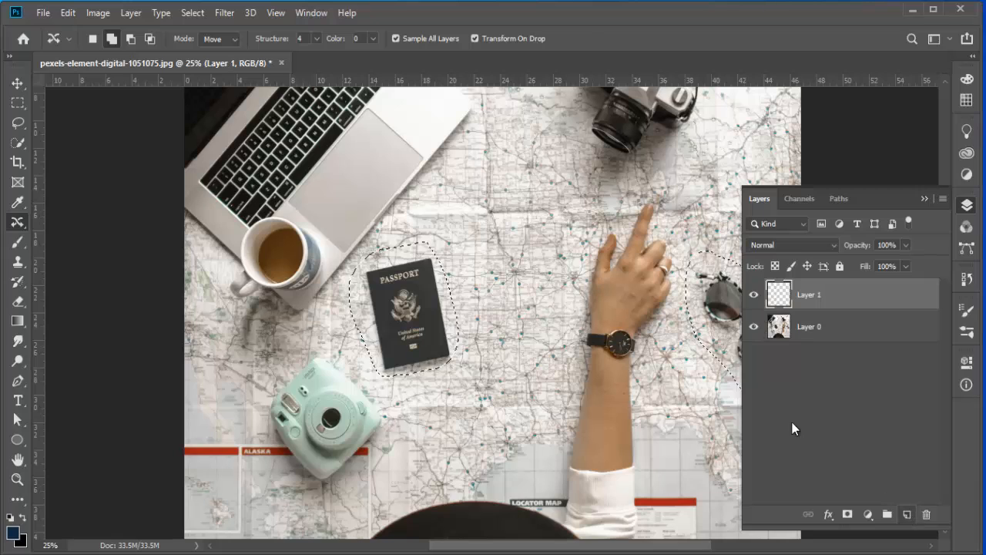
drag(427, 325, 490, 245)
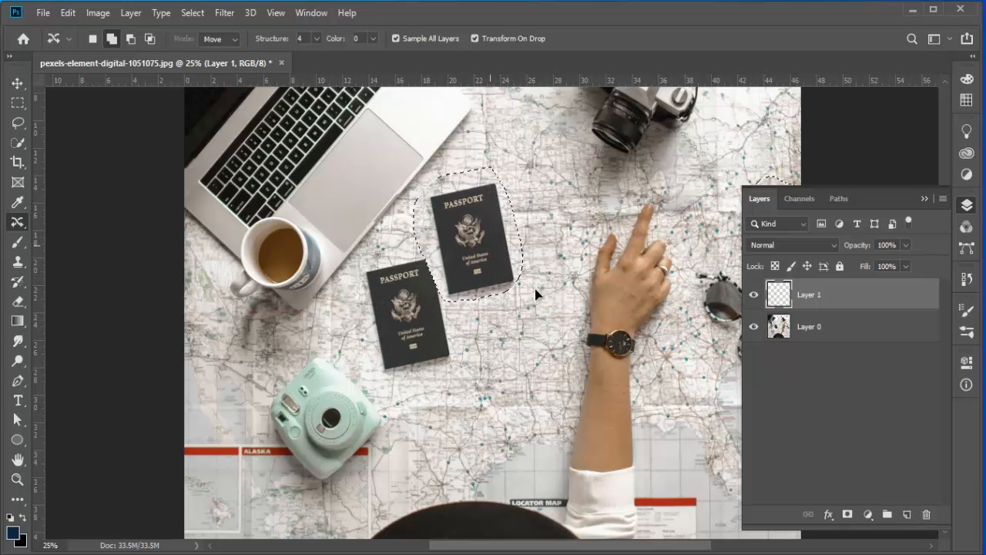
click(925, 199)
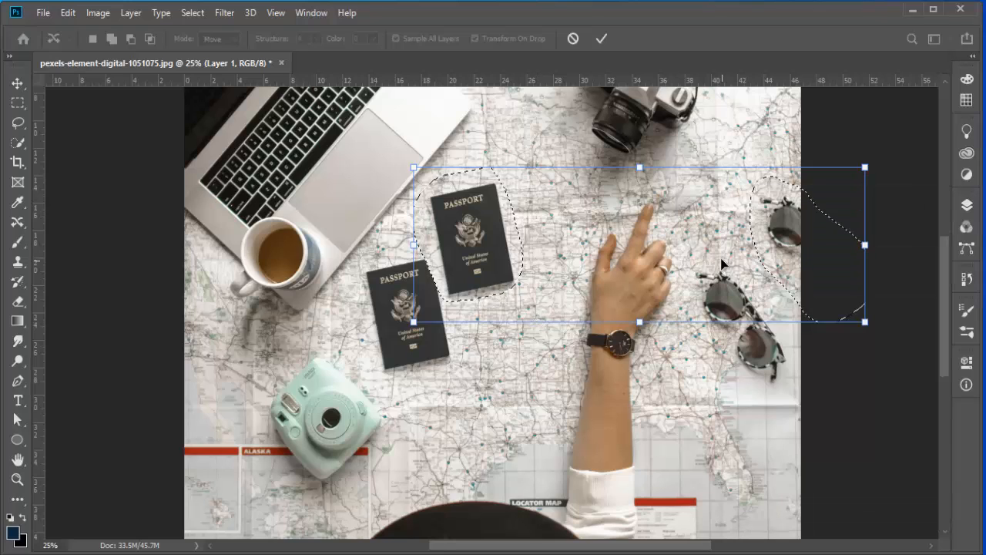
click(601, 39)
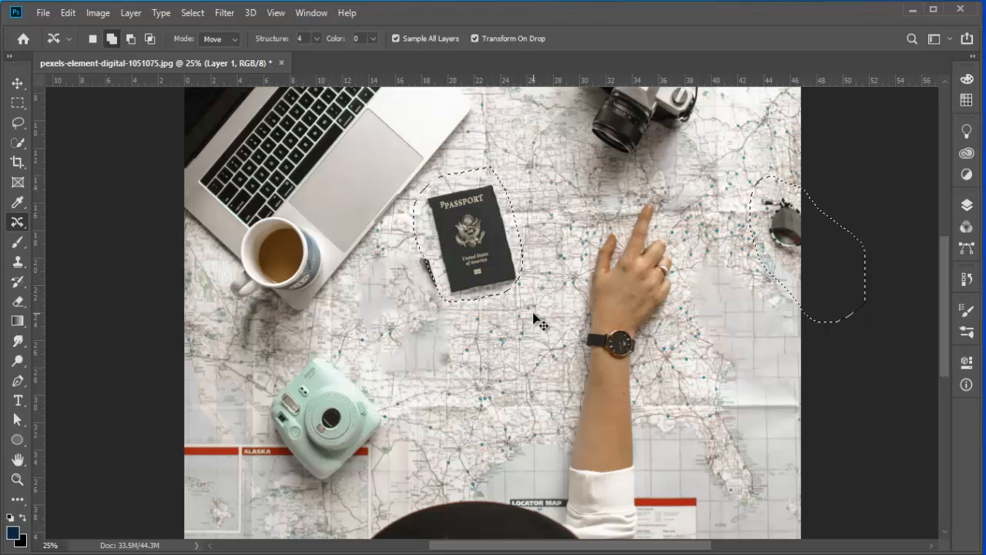
key(ctrl+d)
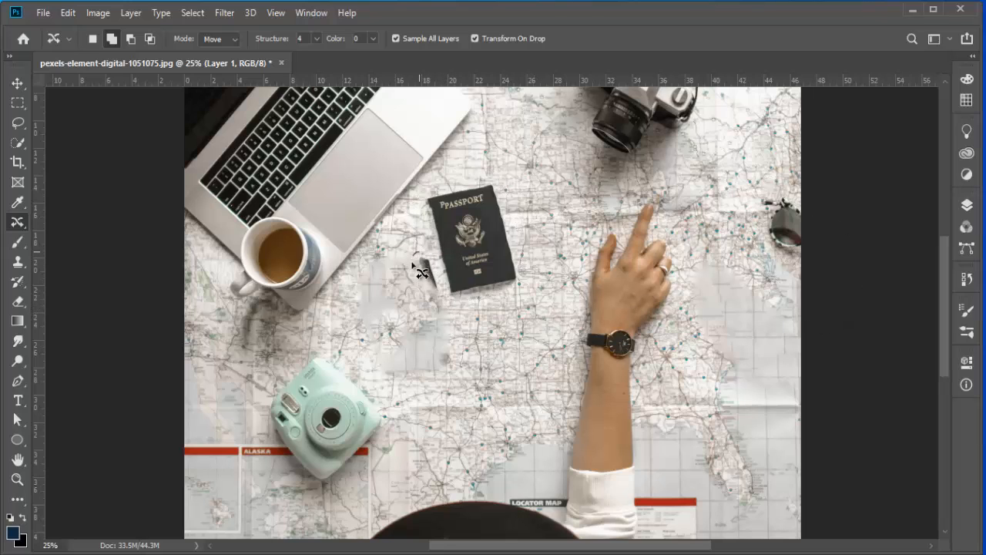
Step: Select the leftover sliver beside the moved passport and fill it with content-aware fill, then deselect
drag(427, 294, 462, 271)
mouse_move(441, 297)
mouse_down()
mouse_move(416, 278)
mouse_move(424, 256)
mouse_up()
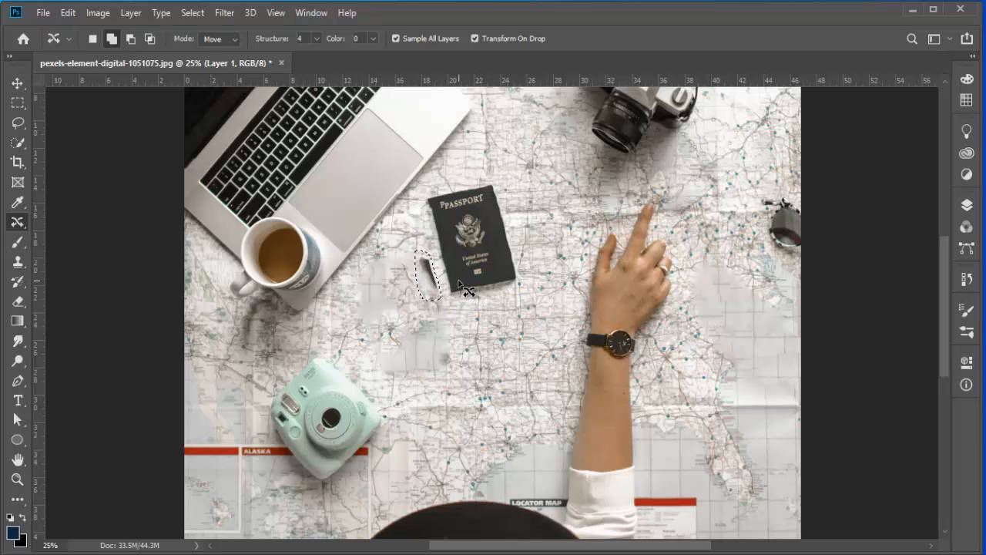
key(shift+BackSpace)
click(678, 61)
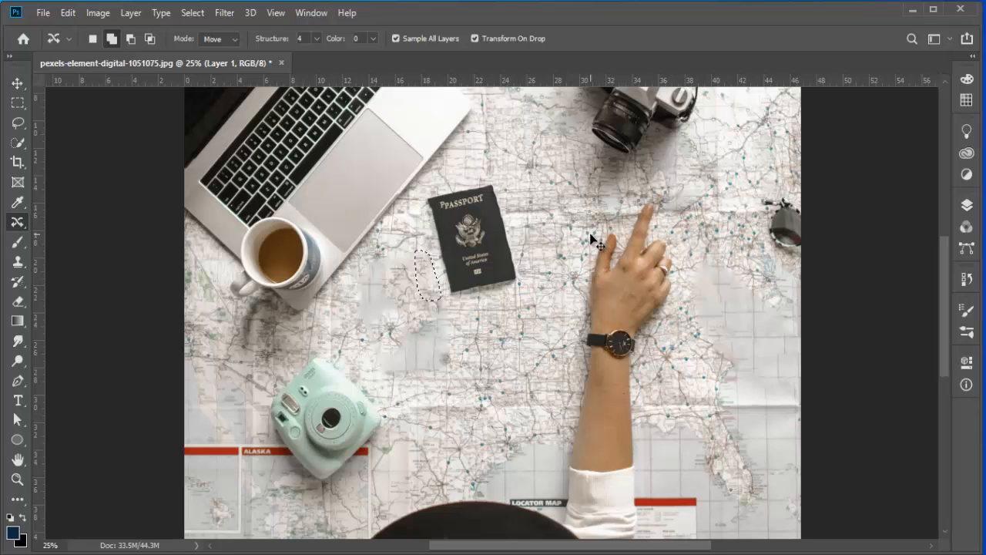
key(ctrl+d)
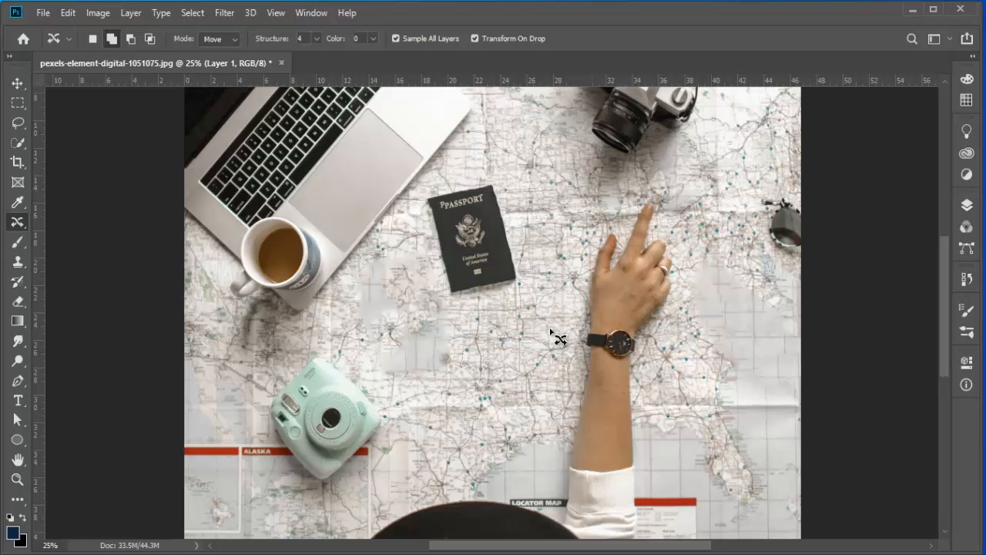
Step: Undo the fill, move and new layer, then deselect
click(966, 206)
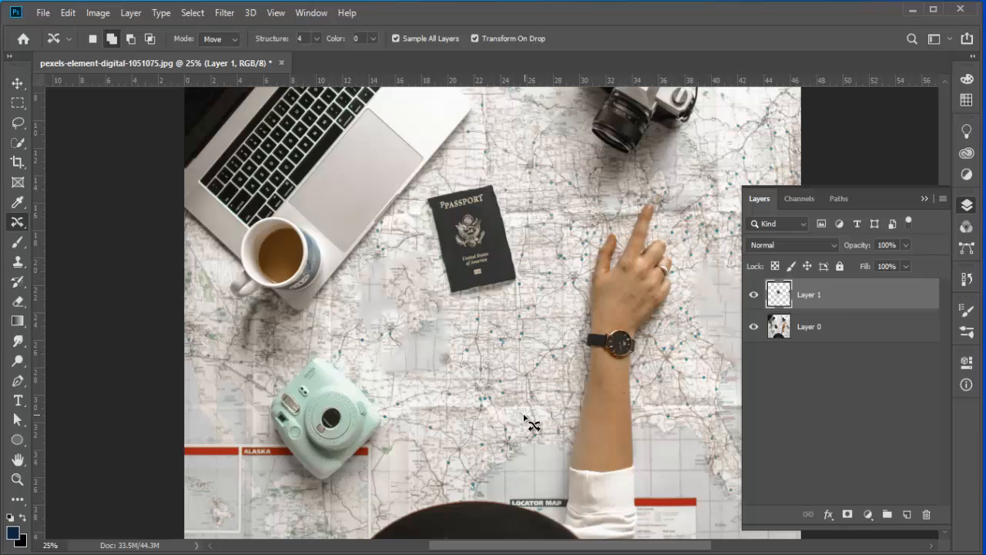
key(ctrl+z)
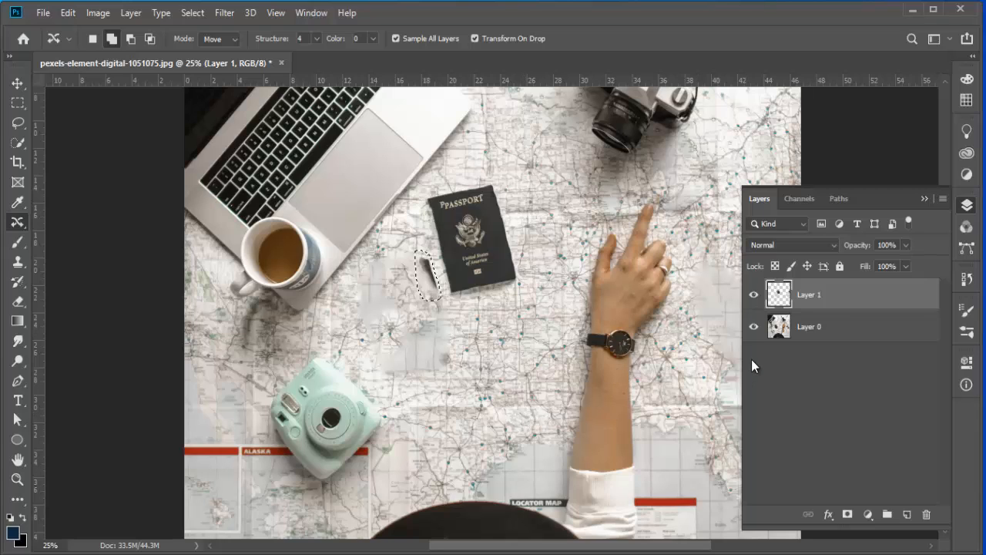
key(ctrl+z)
key(ctrl+z)
key(ctrl+z)
key(ctrl+z)
key(ctrl+z)
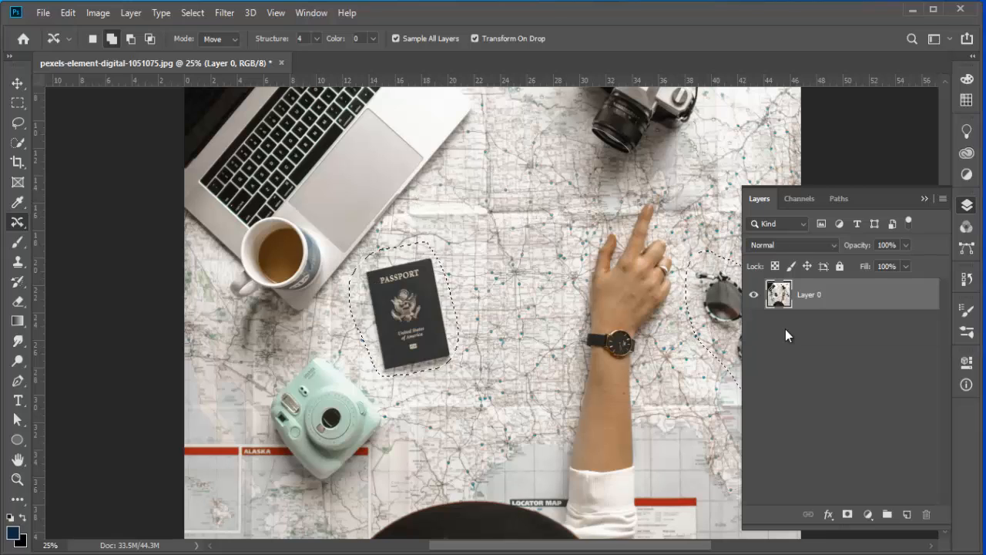
key(ctrl+d)
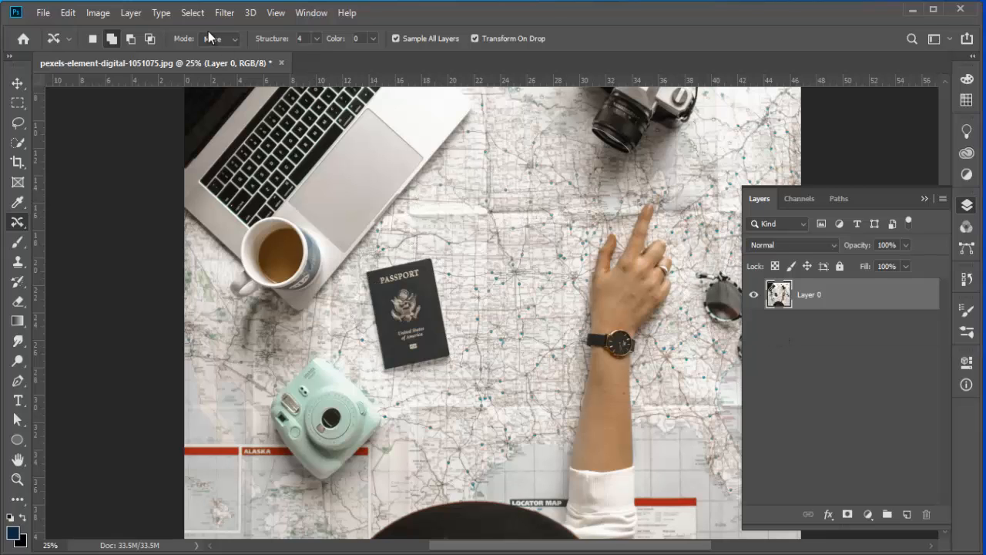
Step: Switch the Content-Aware Move mode to Extend, select the passport, and drag a copy up and to the right
click(229, 37)
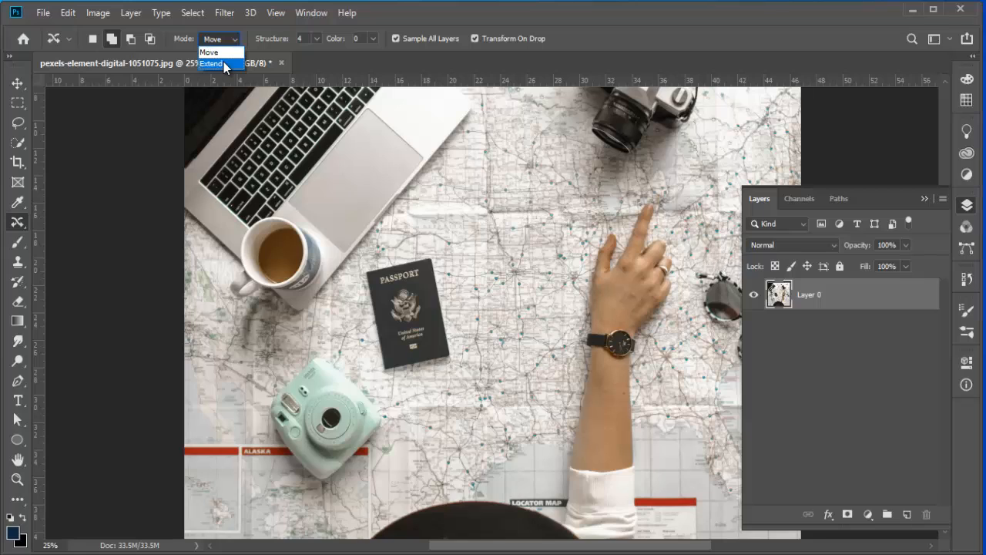
click(225, 65)
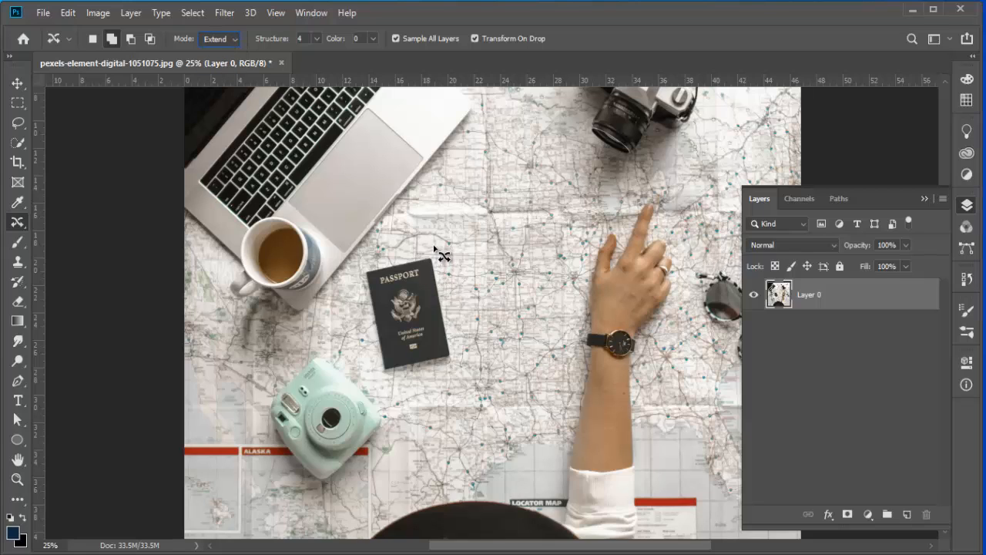
mouse_move(455, 302)
mouse_down()
mouse_move(453, 366)
mouse_move(370, 372)
mouse_move(343, 285)
mouse_move(399, 250)
mouse_up()
drag(417, 311, 493, 234)
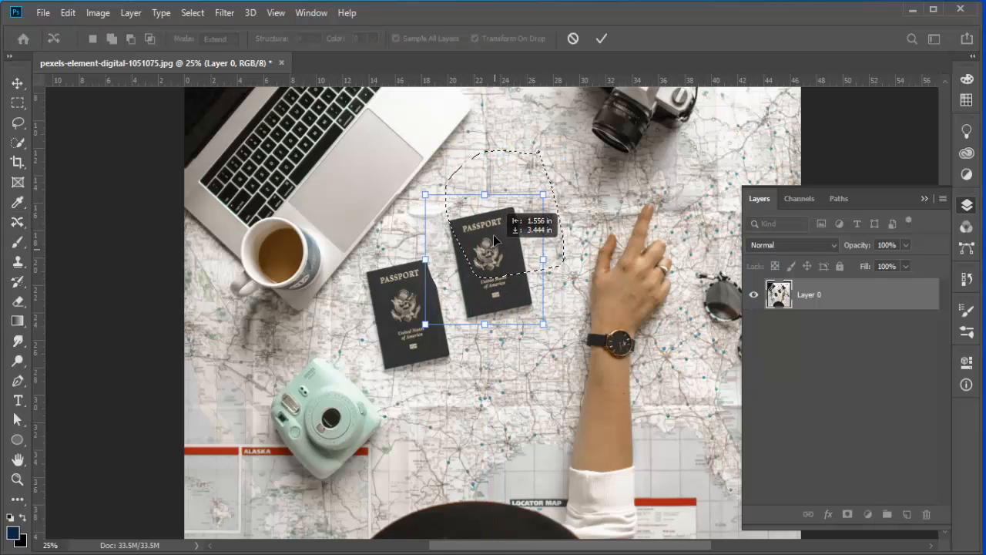
Step: Rotate and reposition the copied passport slightly, commit the transform, and deselect
drag(533, 182, 566, 199)
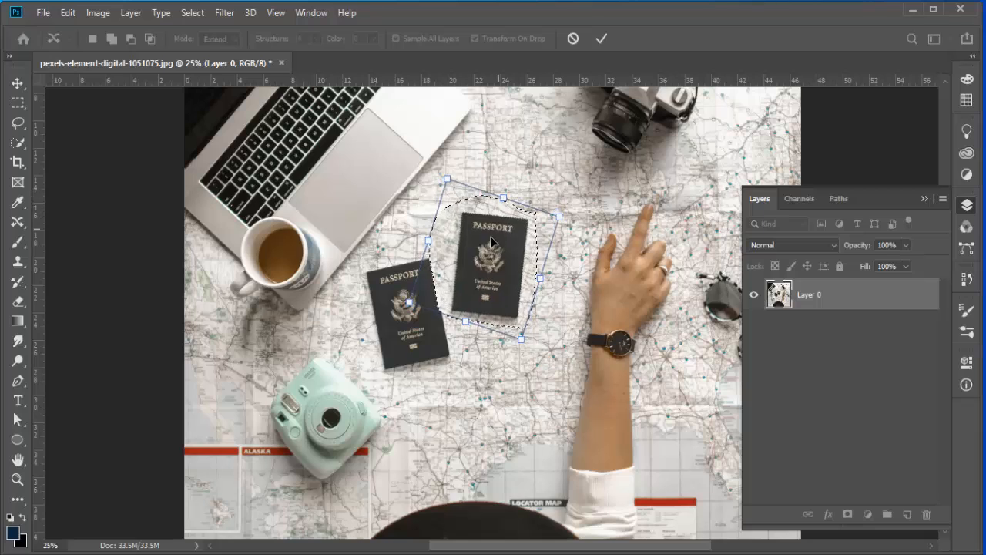
drag(490, 236, 505, 239)
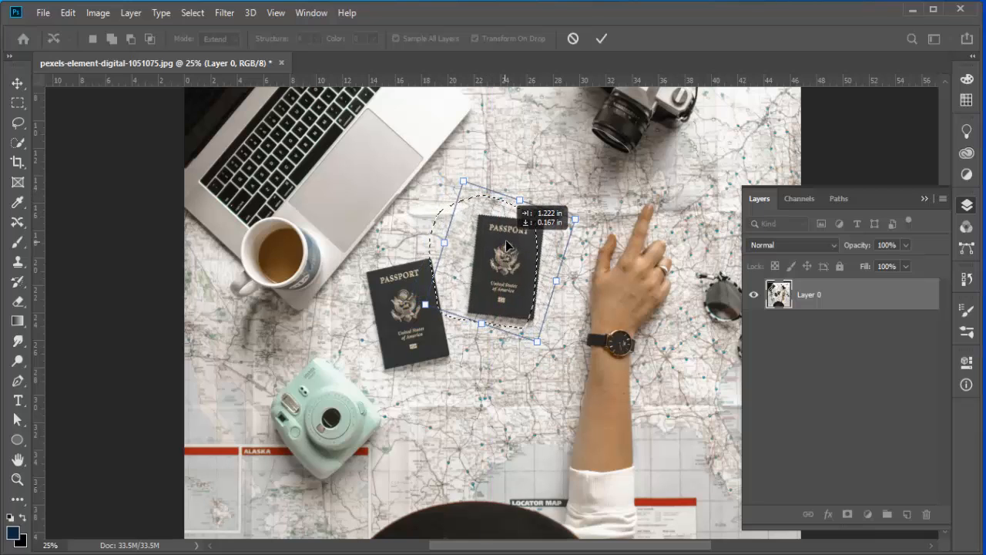
click(601, 38)
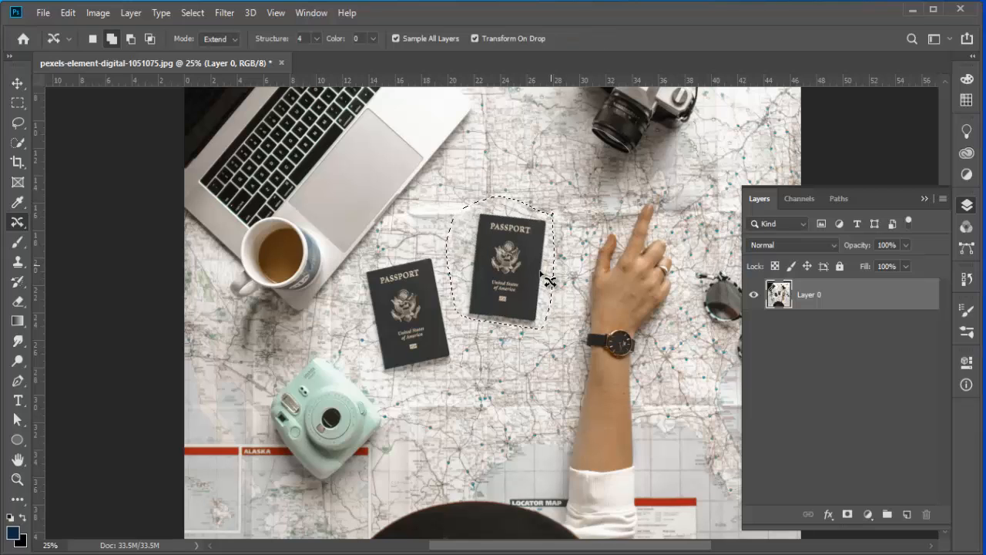
key(ctrl+d)
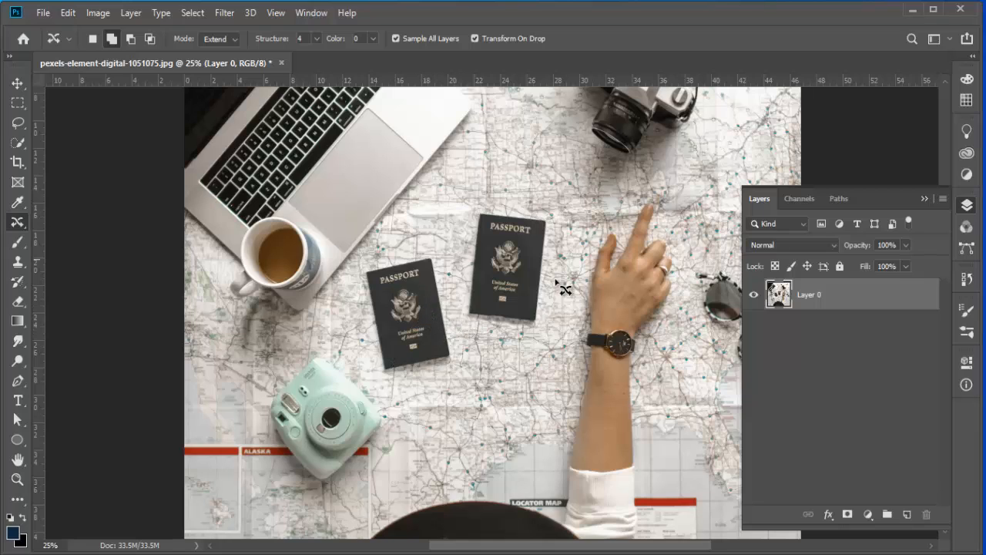
scroll(385, 362, down, 2)
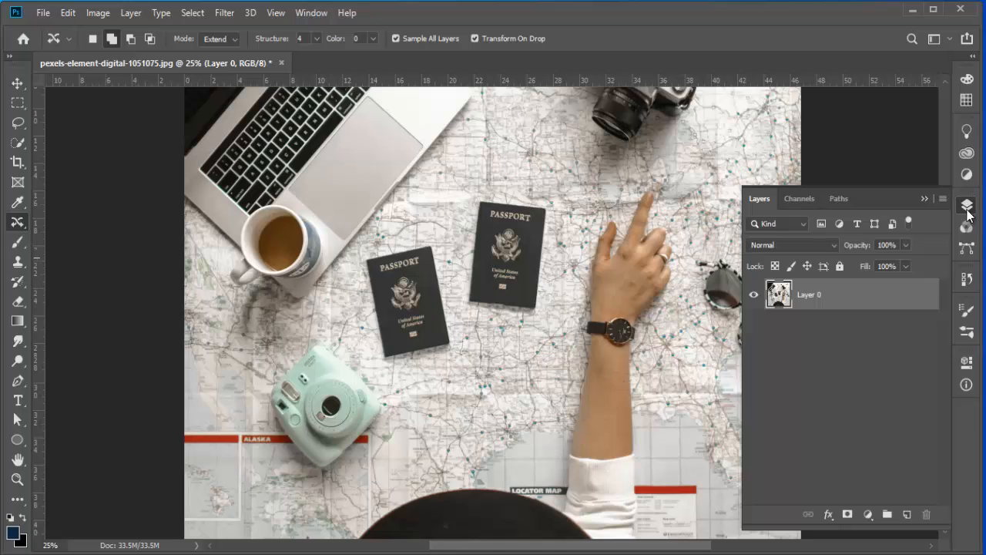
scroll(614, 232, up, 10)
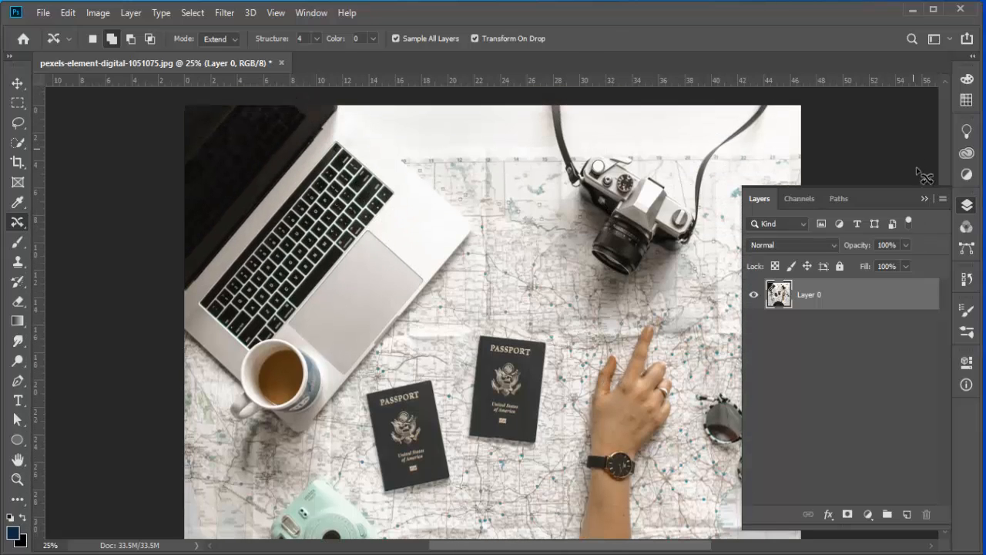
Step: Zoom out to review the whole photo with the extended passport copy
click(924, 198)
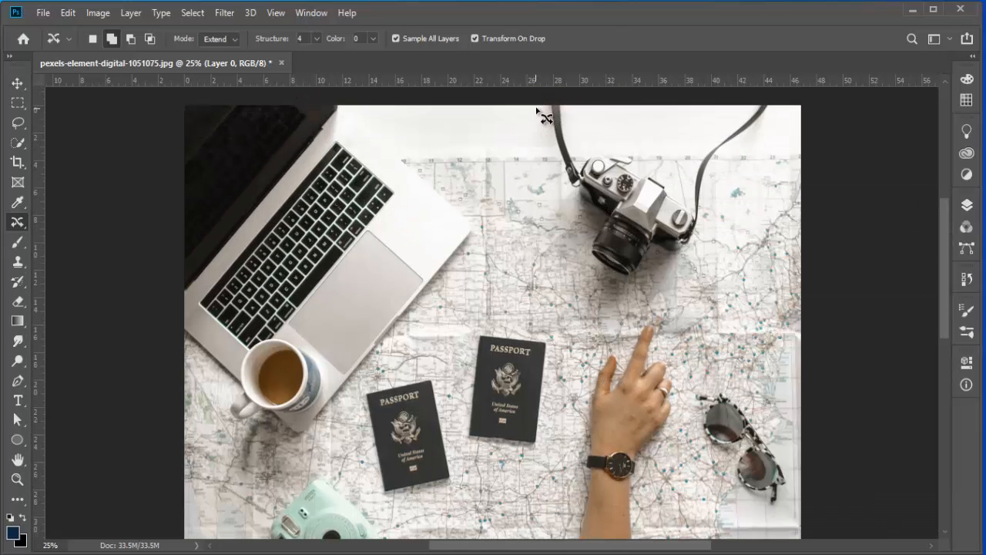
key(l)
click(967, 223)
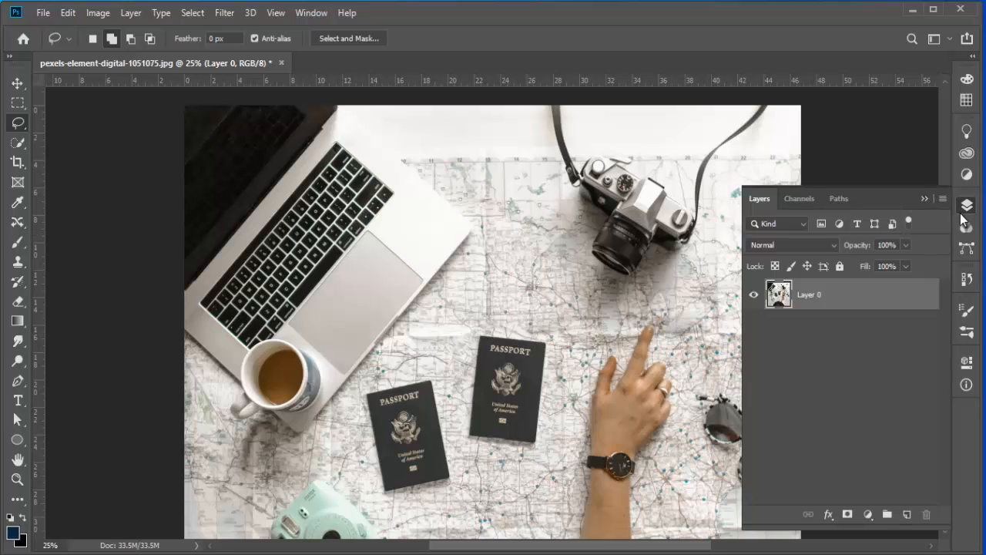
click(923, 200)
scroll(805, 262, down, 3)
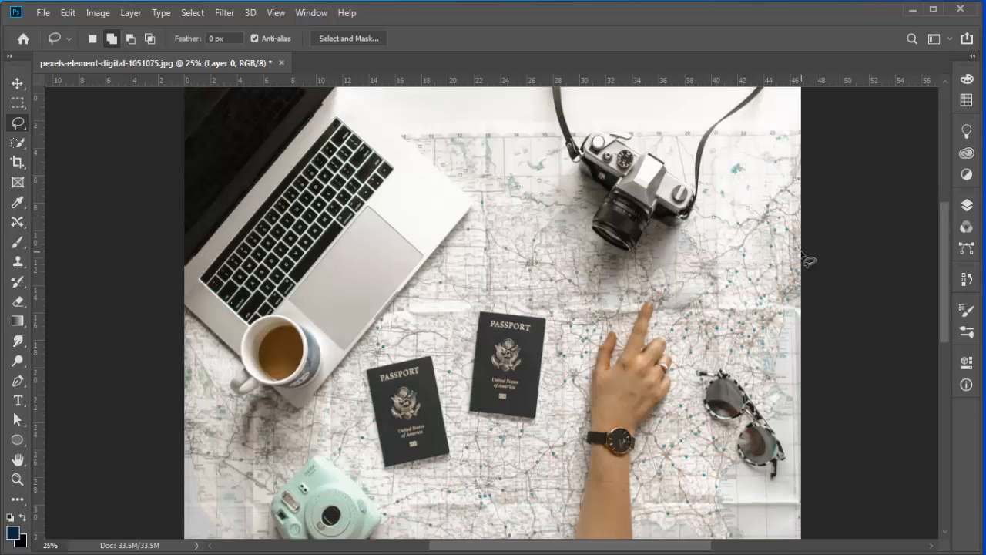
key(ctrl+minus)
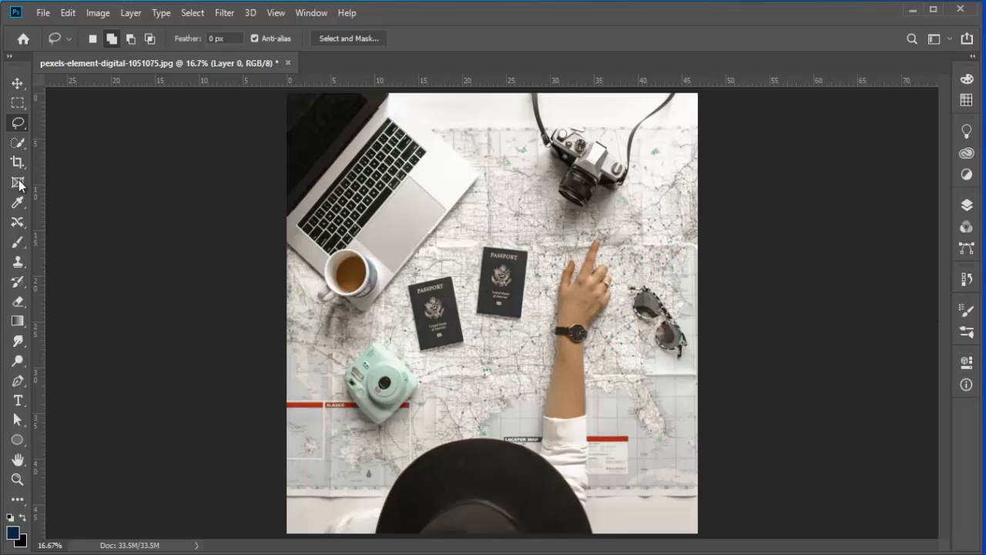
click(17, 82)
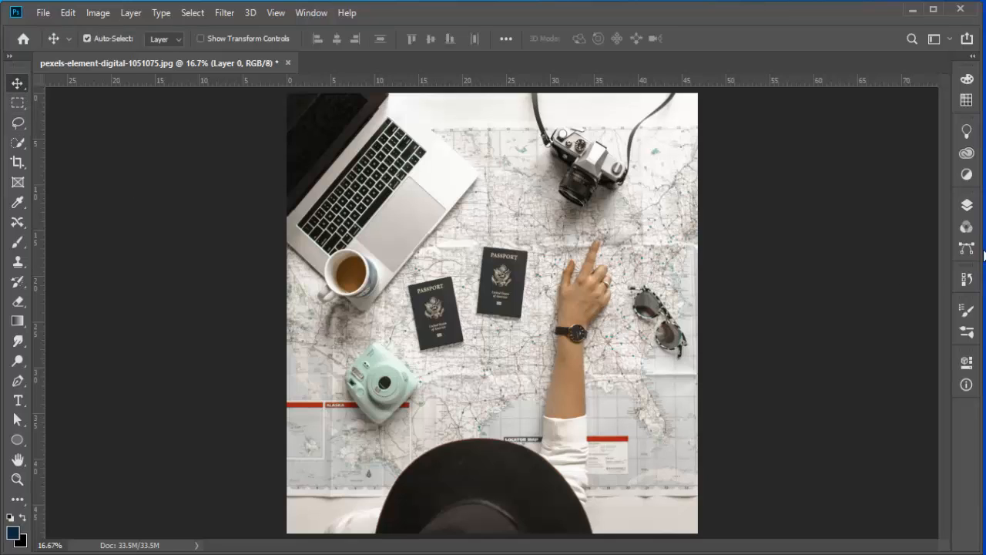
click(967, 207)
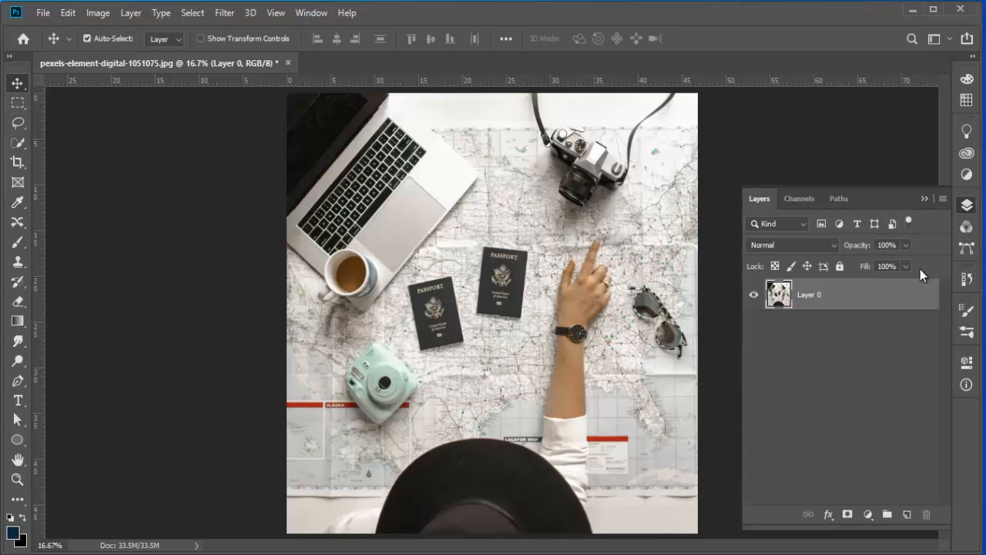
click(924, 199)
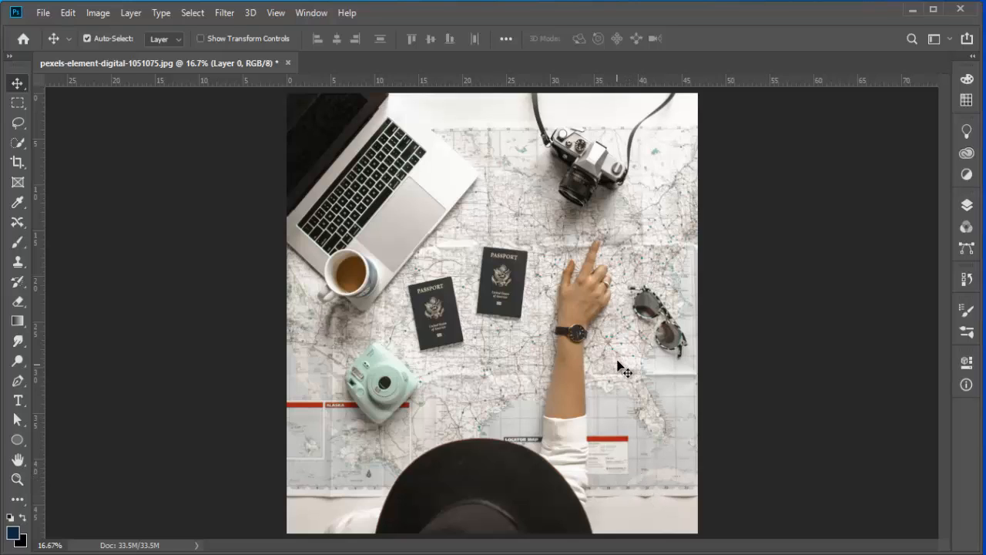
click(967, 206)
click(968, 211)
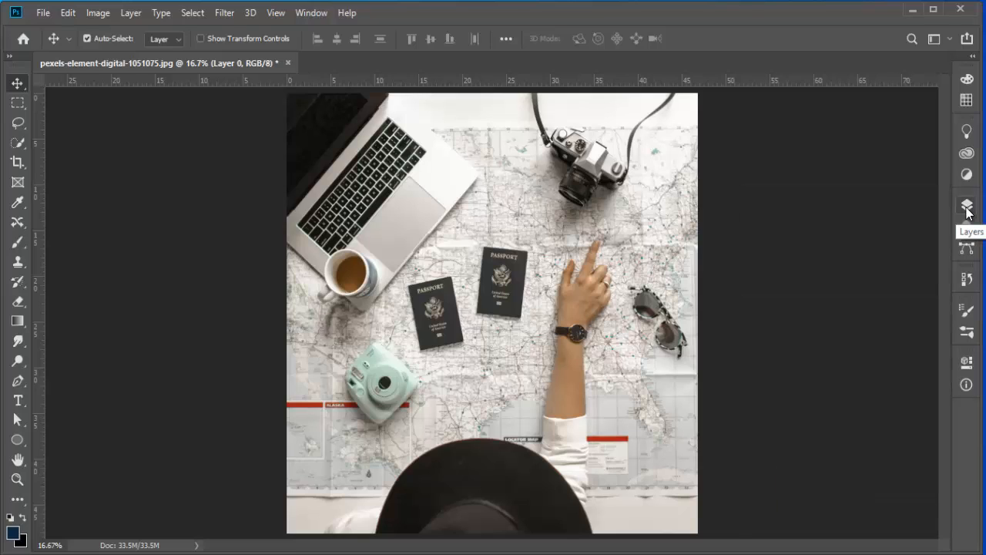